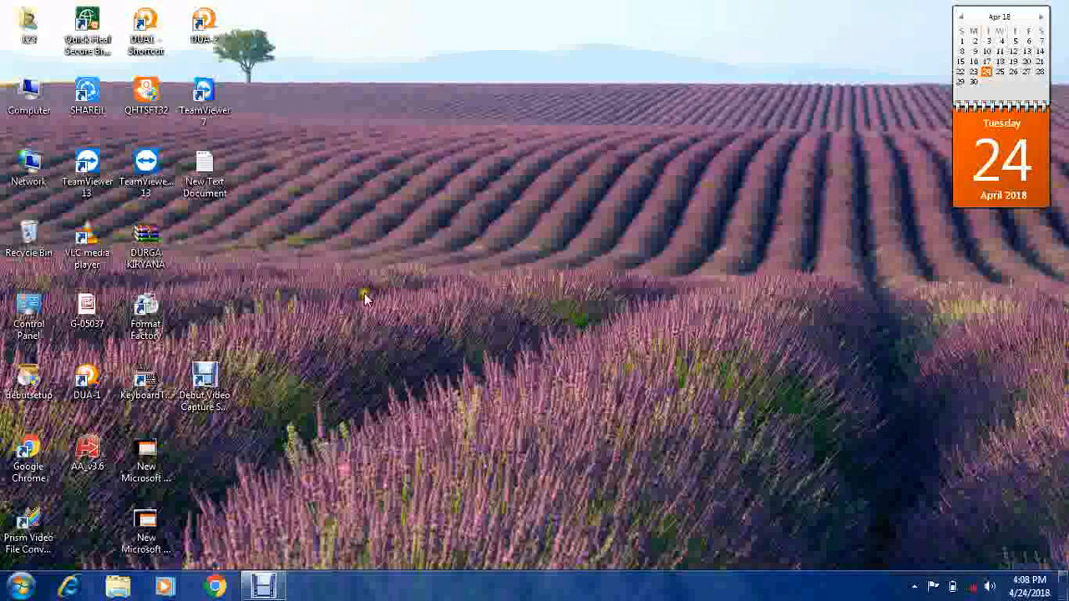
- Launch DUA-1, open the ABC TRADING COMPANY books and show the Vouchers menu
double_click(100, 384)
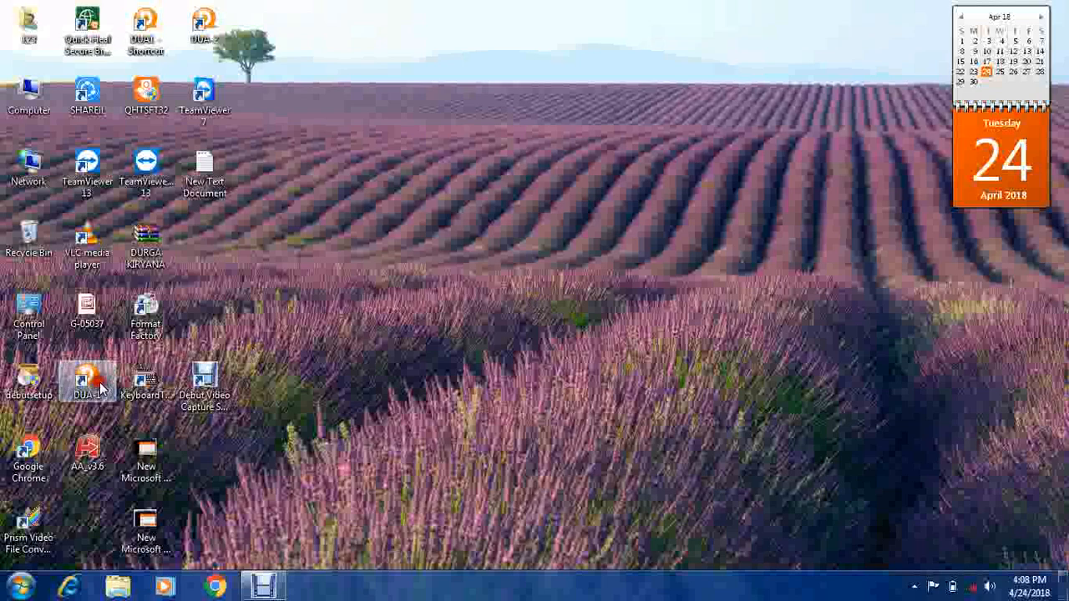
key(Return)
key(Return)
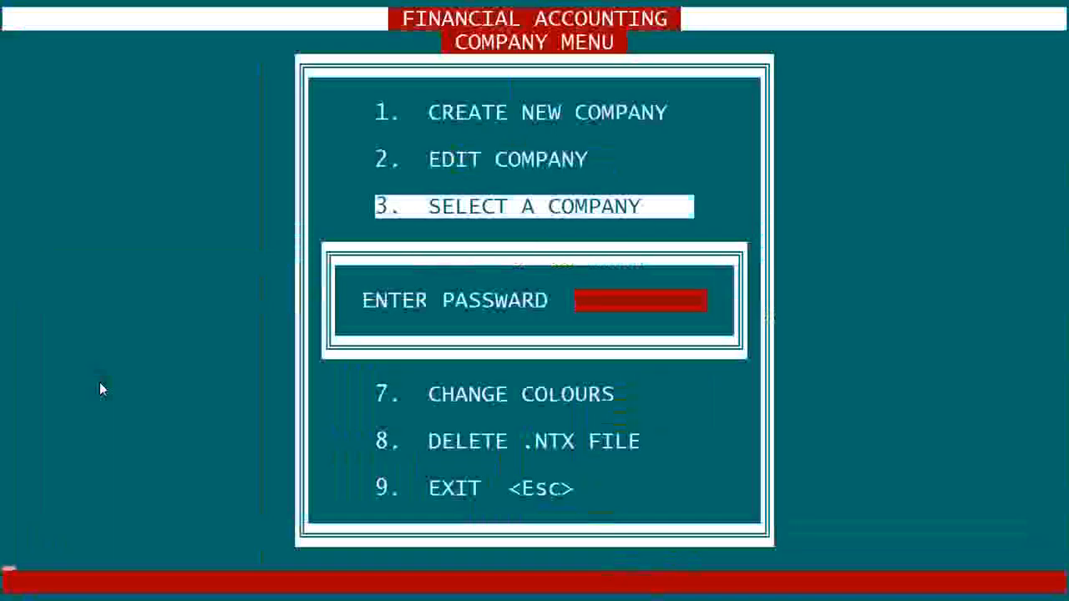
key(Return)
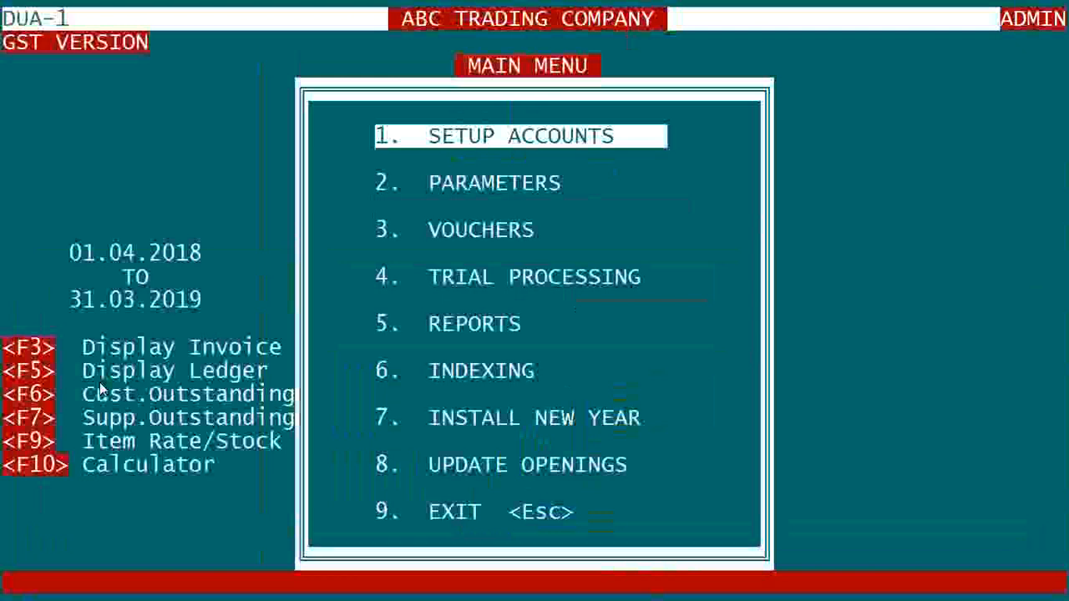
key(Down)
key(Down)
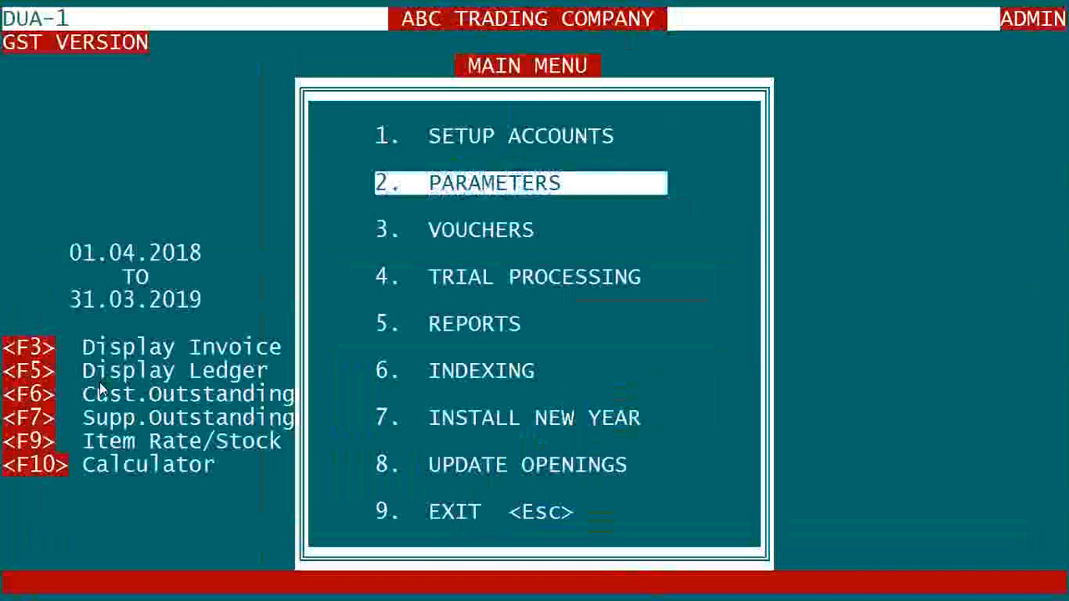
key(Return)
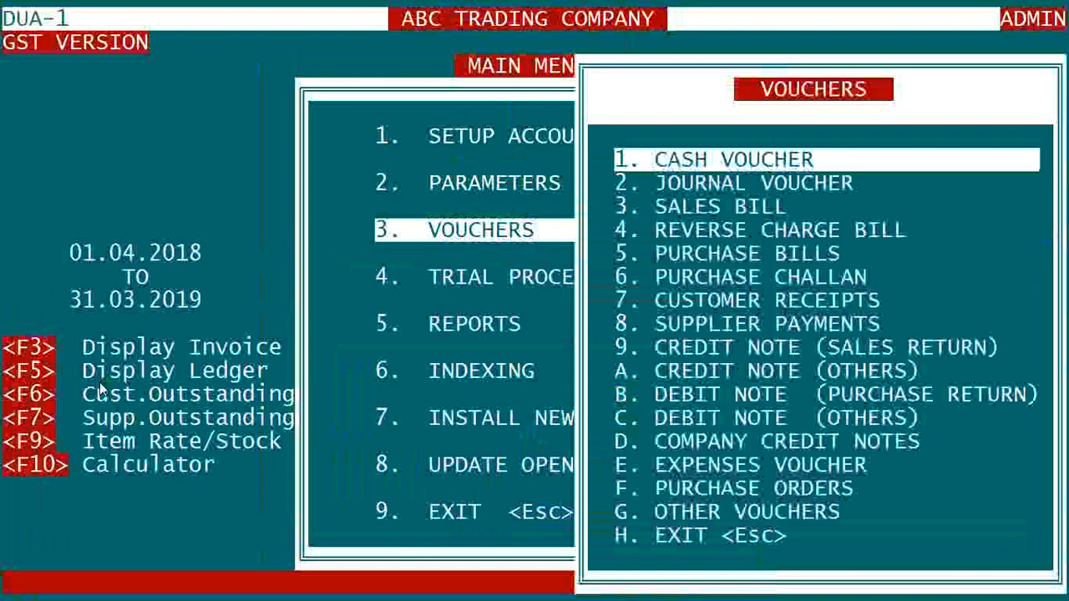
- Open the Cash entry screen under Customer Receipts for 24.04.2018
key(Down)
key(Down)
key(Down)
key(Down)
key(Down)
key(Down)
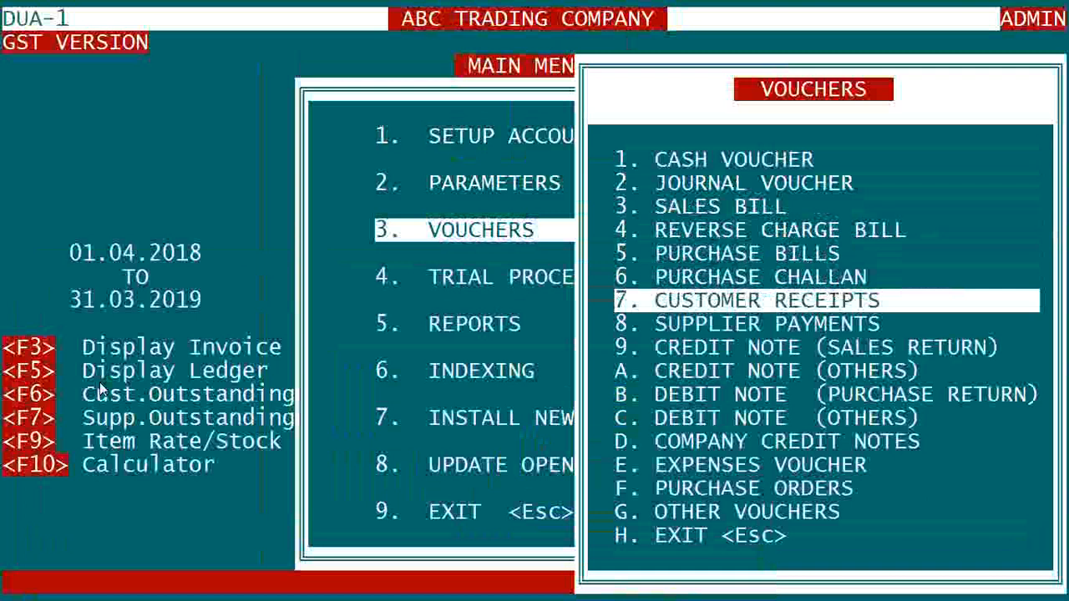
key(Down)
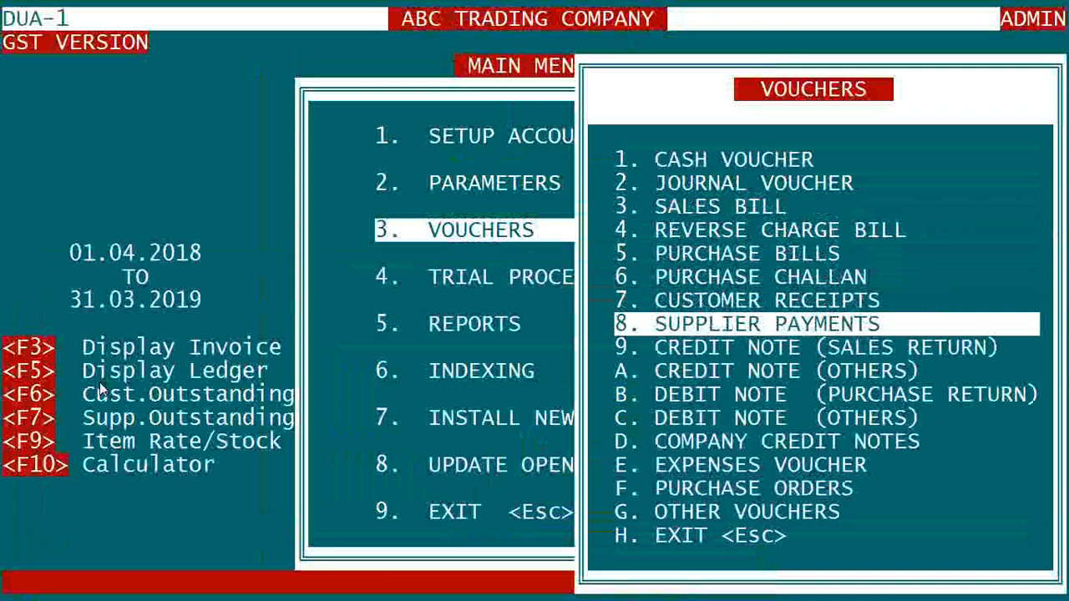
key(Up)
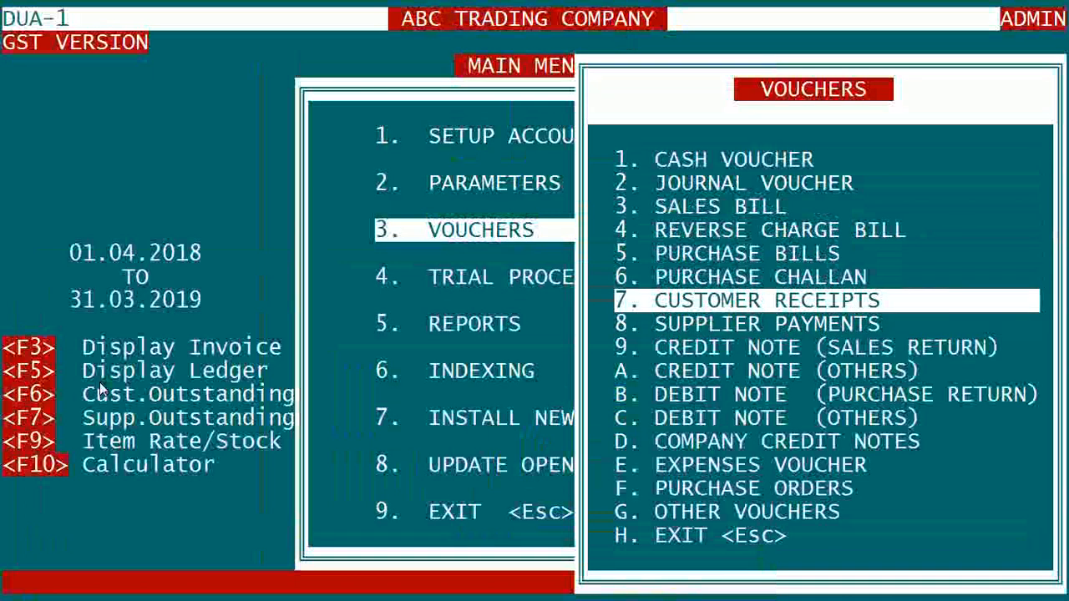
key(Return)
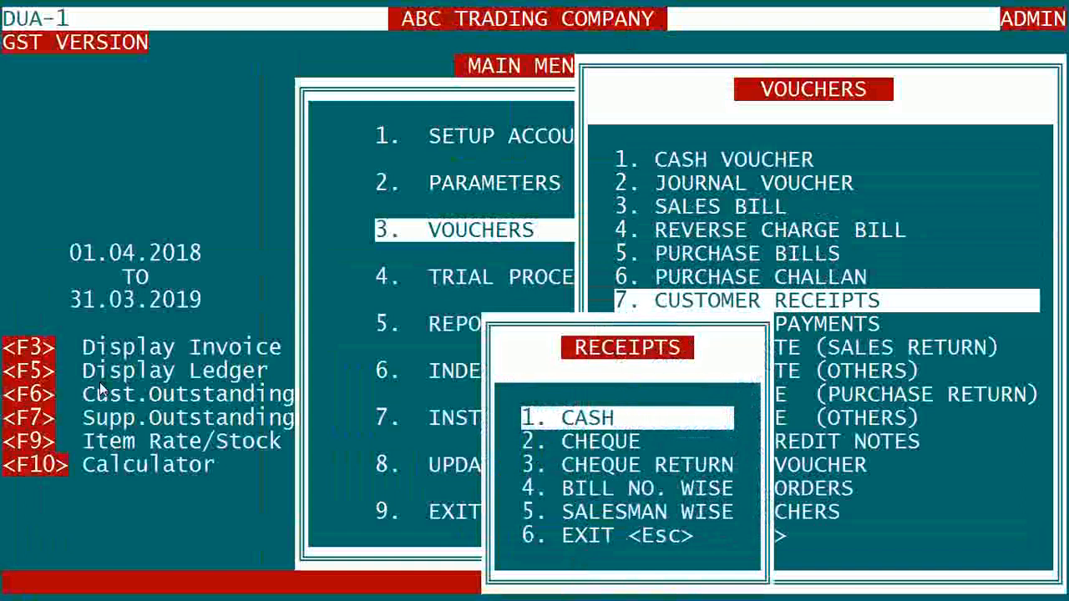
key(Down)
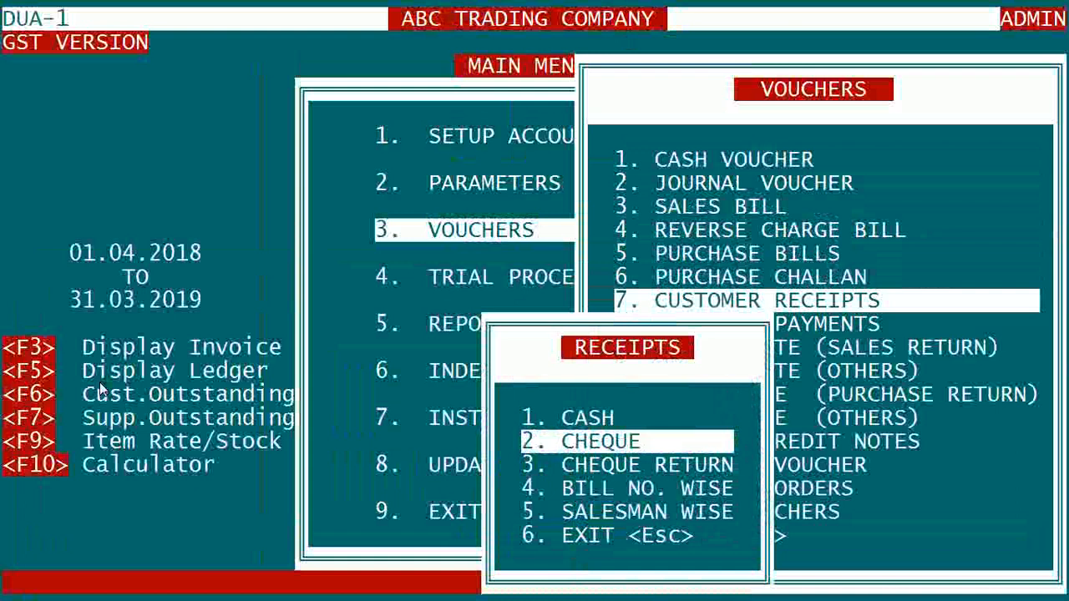
key(Down)
key(Down)
key(Down)
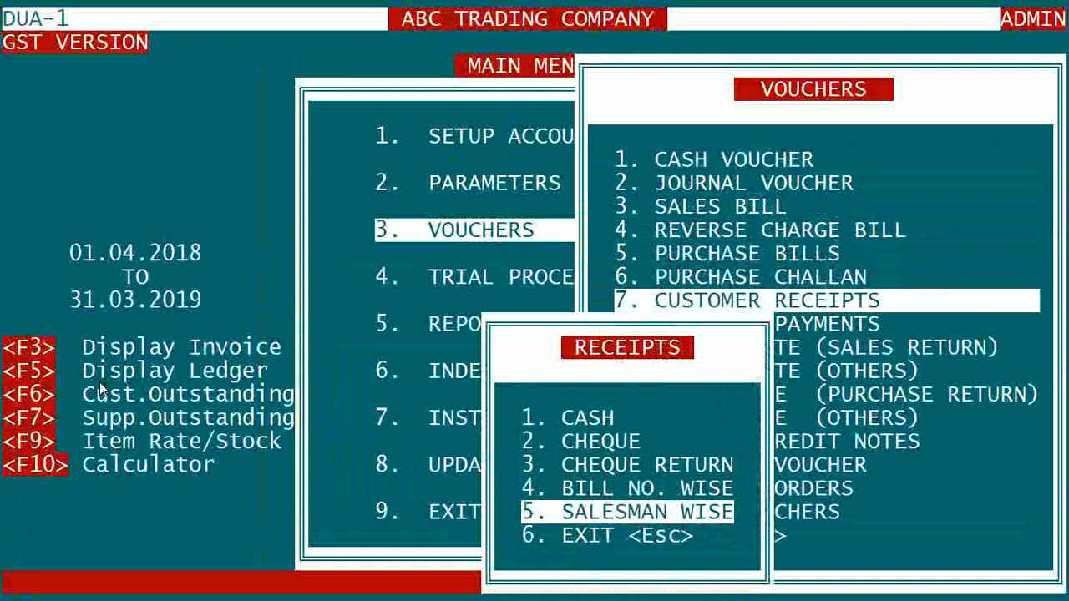
key(Up)
key(Up)
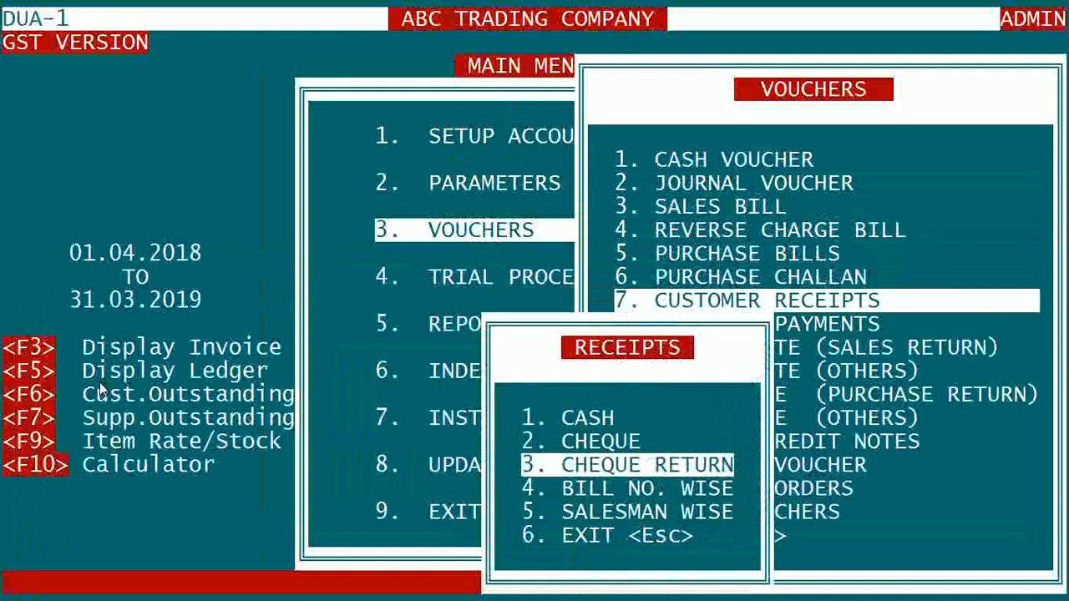
key(Up)
key(Up)
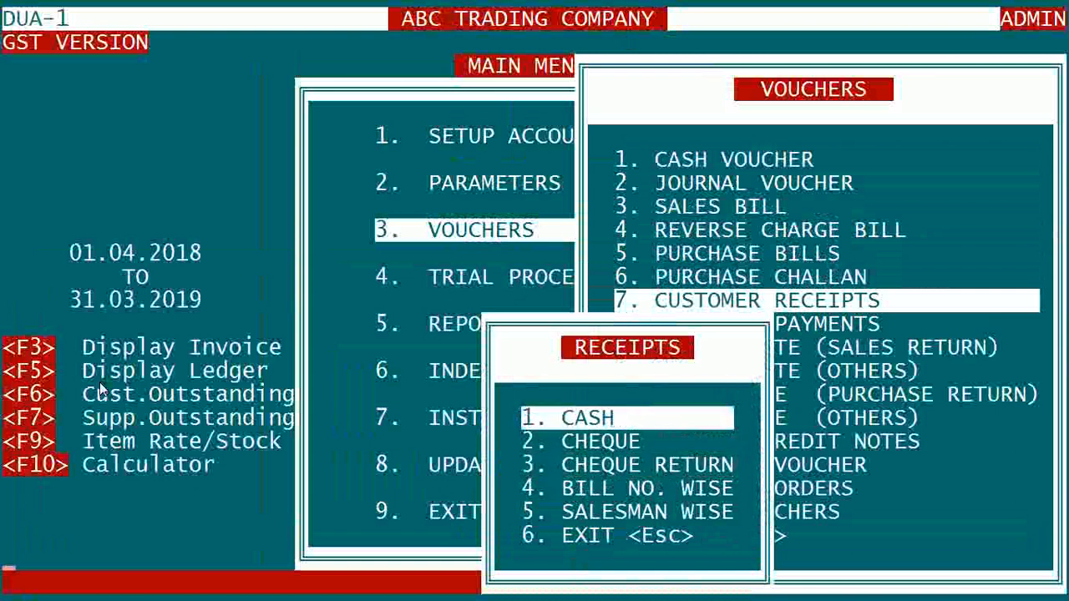
key(Return)
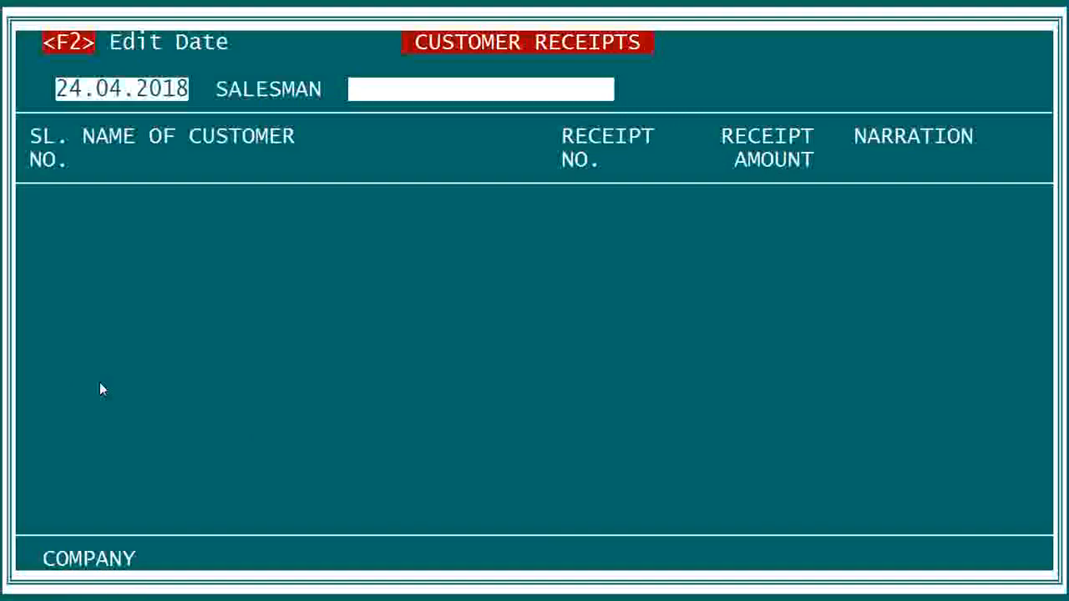
- Enter a 100.00 receipt from MANISH PROVISION STORE under salesman SELF and open its payment detail
key(Return)
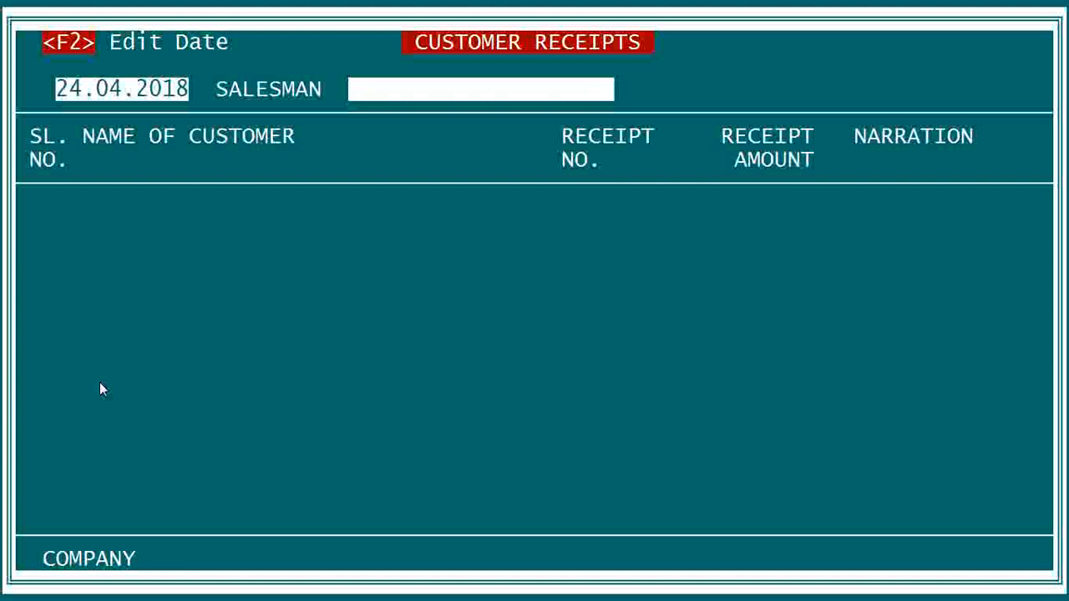
key(Return)
key(Return)
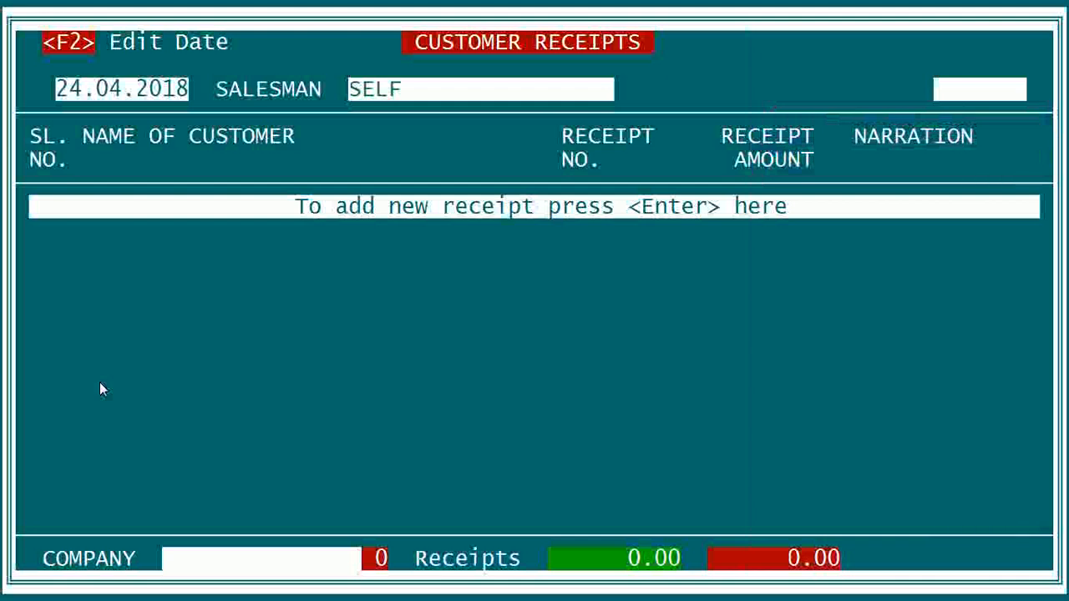
key(Return)
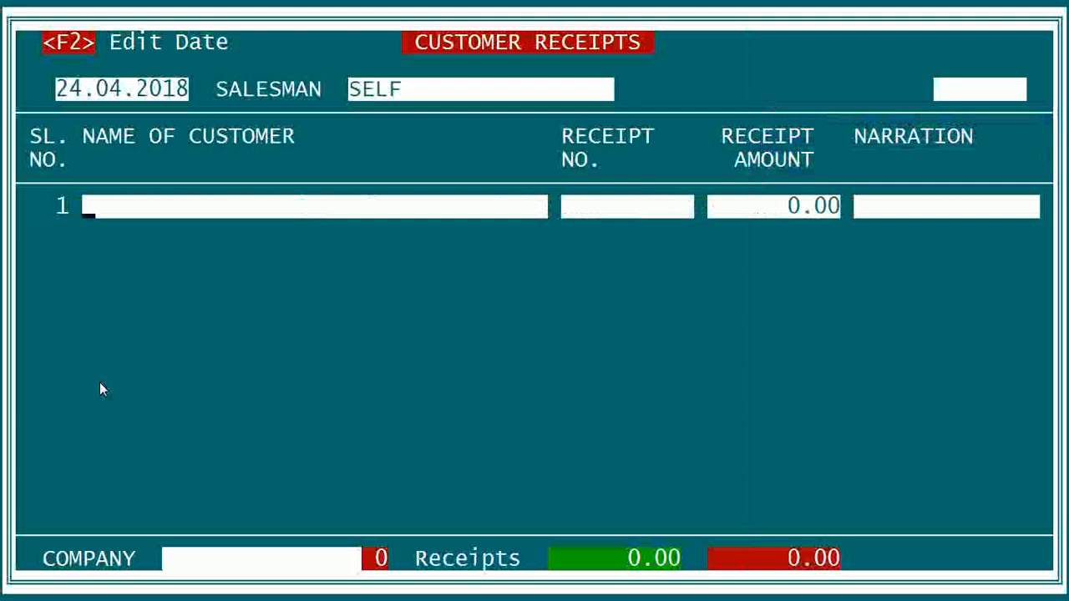
text(MA)
key(Return)
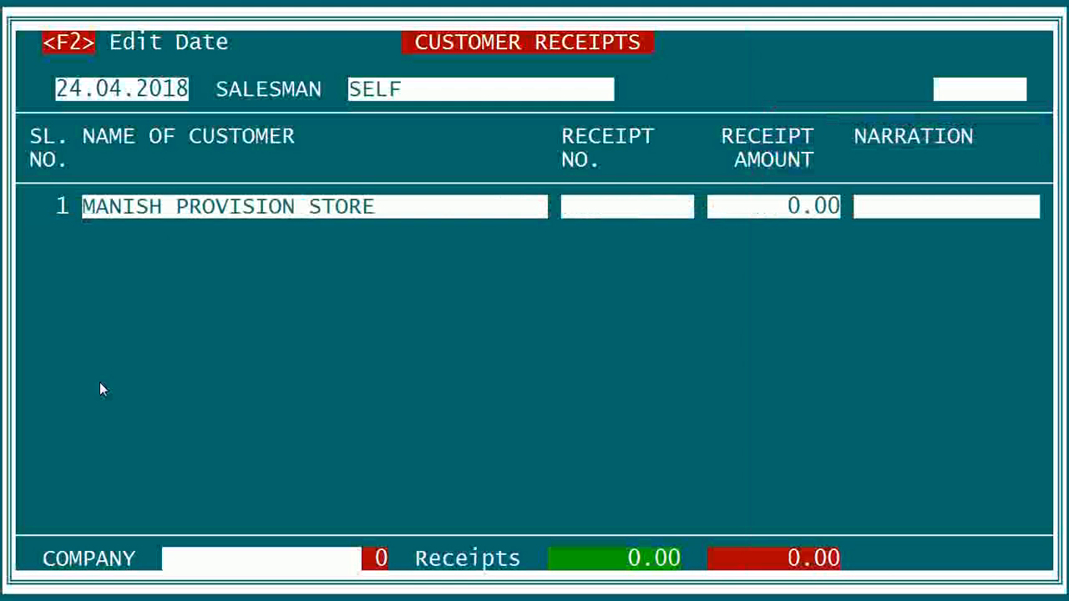
text(100)
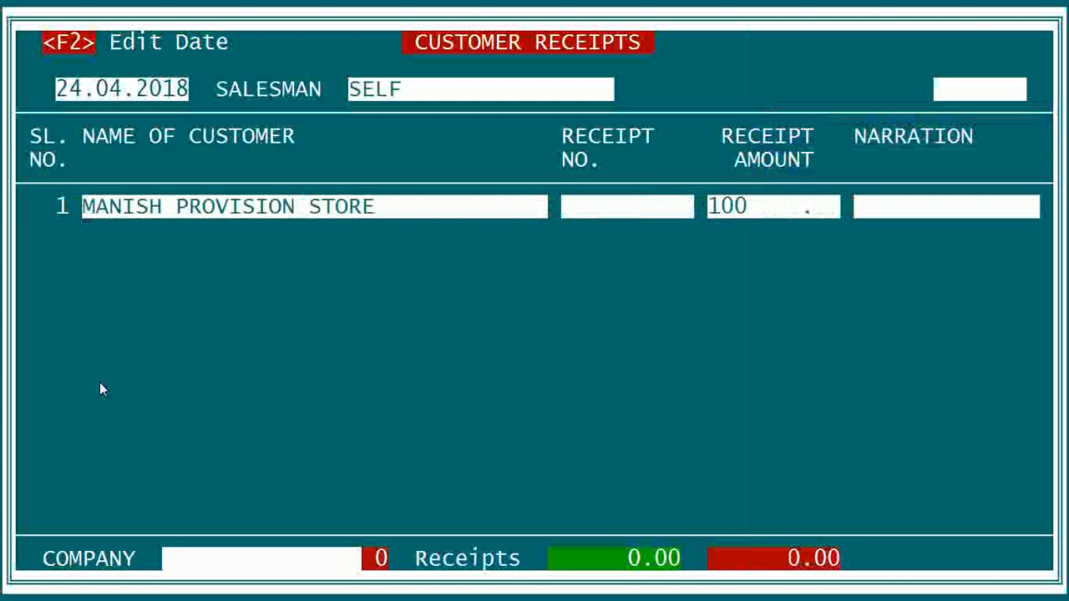
key(Return)
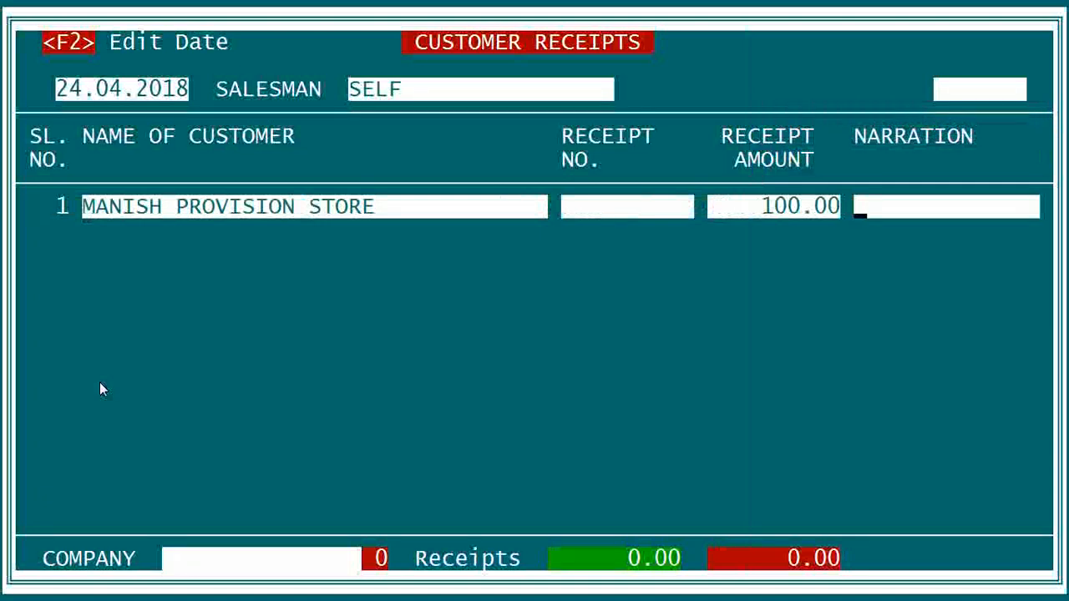
key(Return)
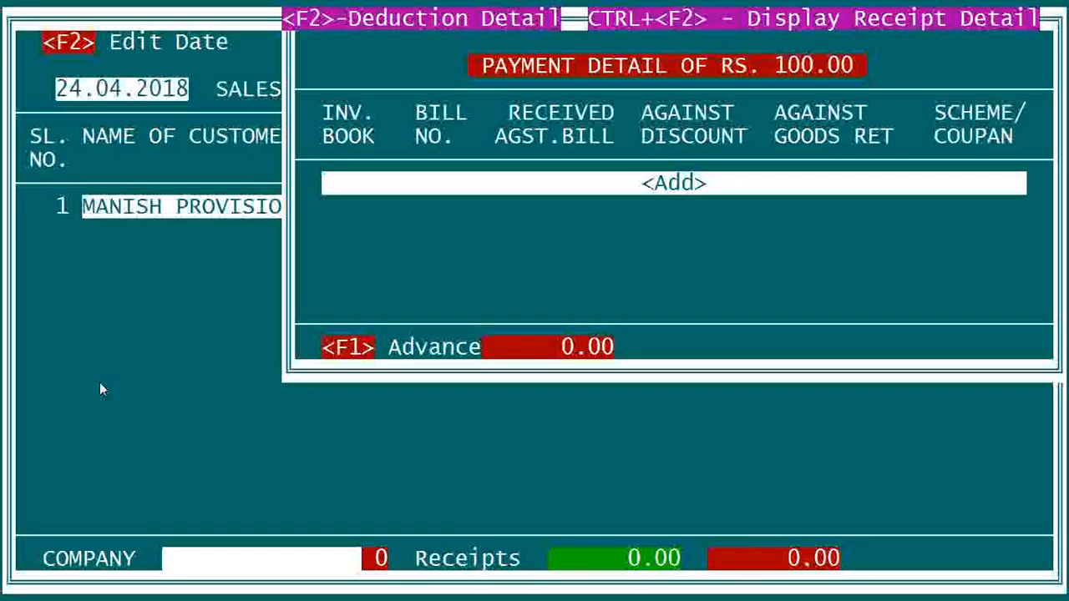
- Add a bill line and list the customer's outstanding bills 301 (70.00) and 302 (450.00)
key(Return)
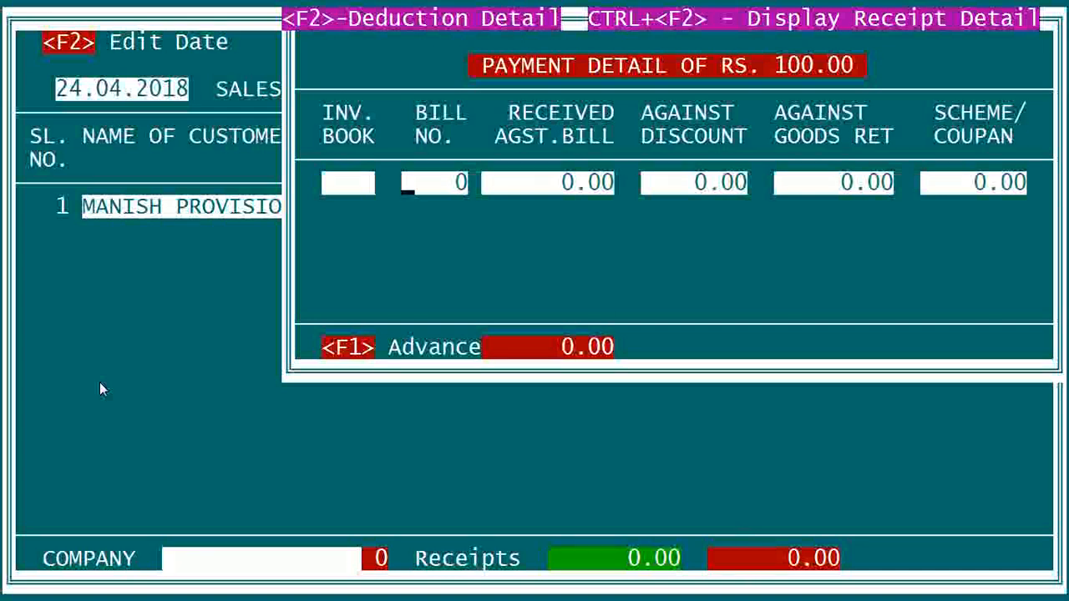
key(Return)
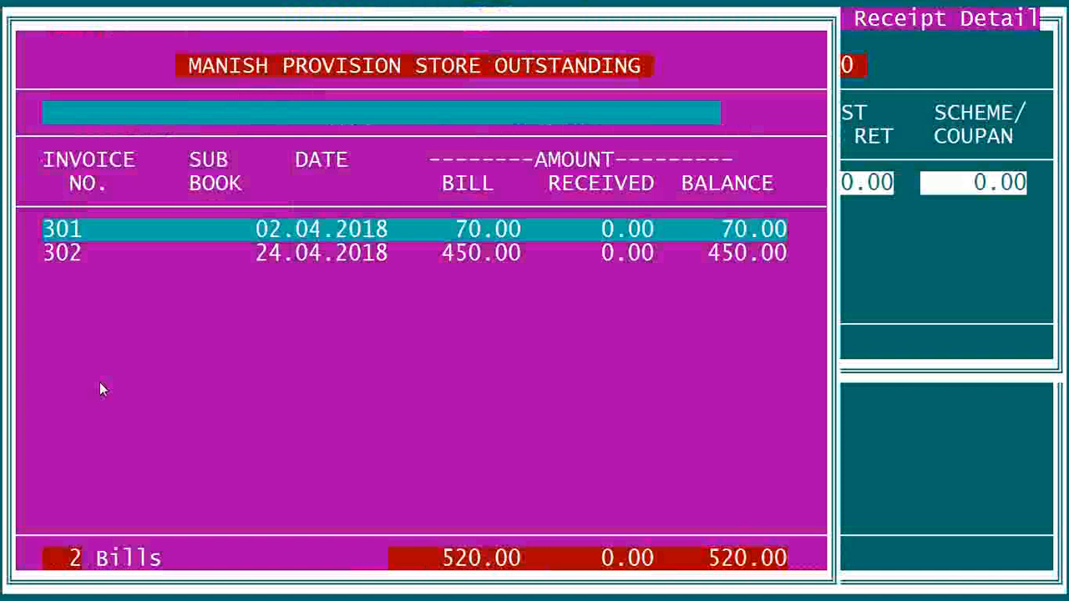
- Select bill 301, enter 70 received against it and complete the line
key(Return)
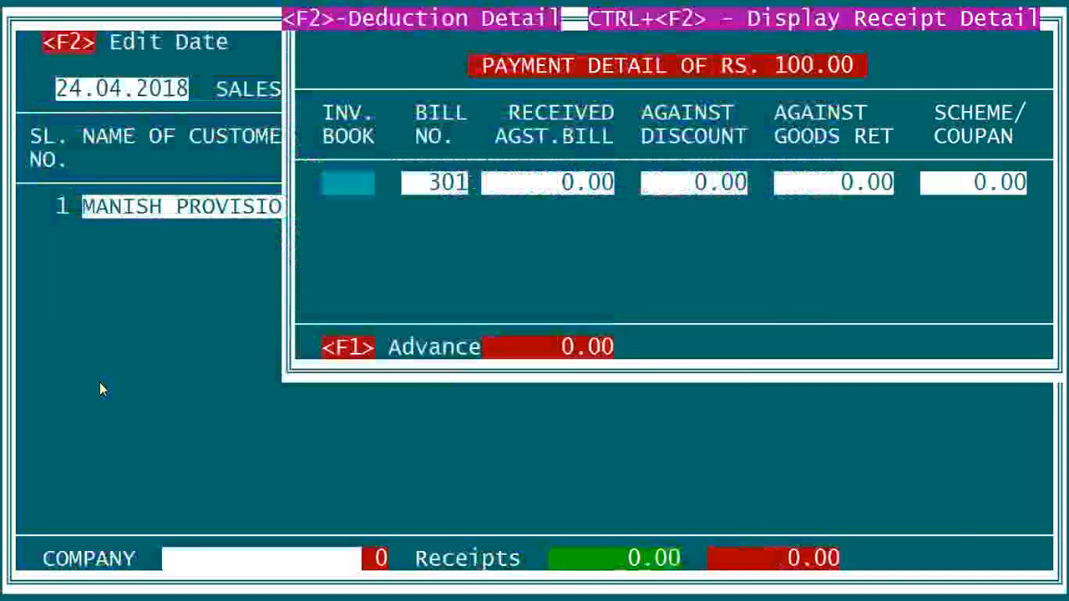
text(70)
key(Return)
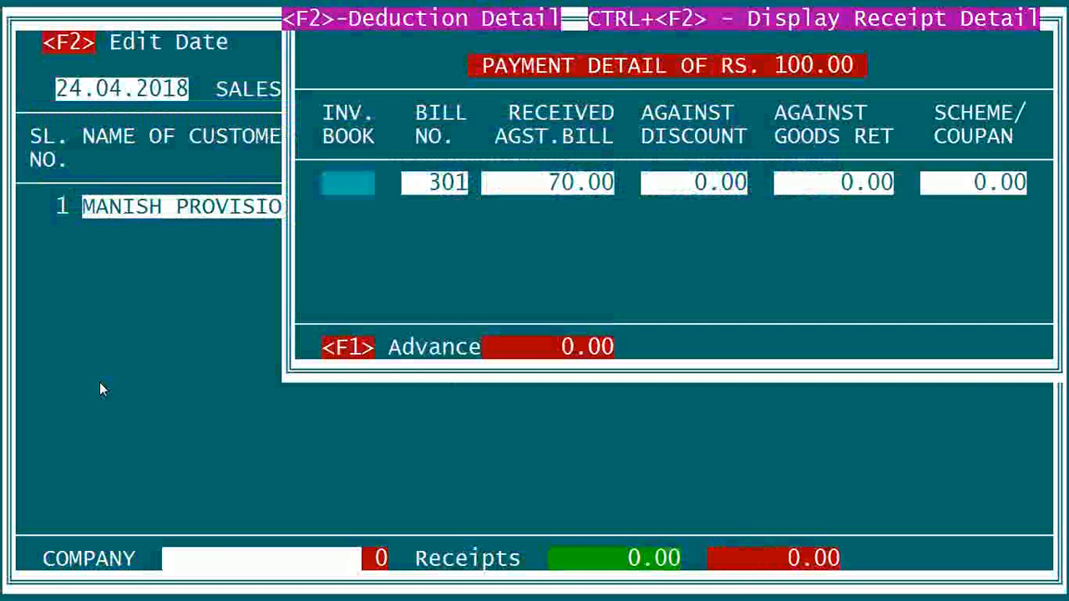
key(Return)
key(Return)
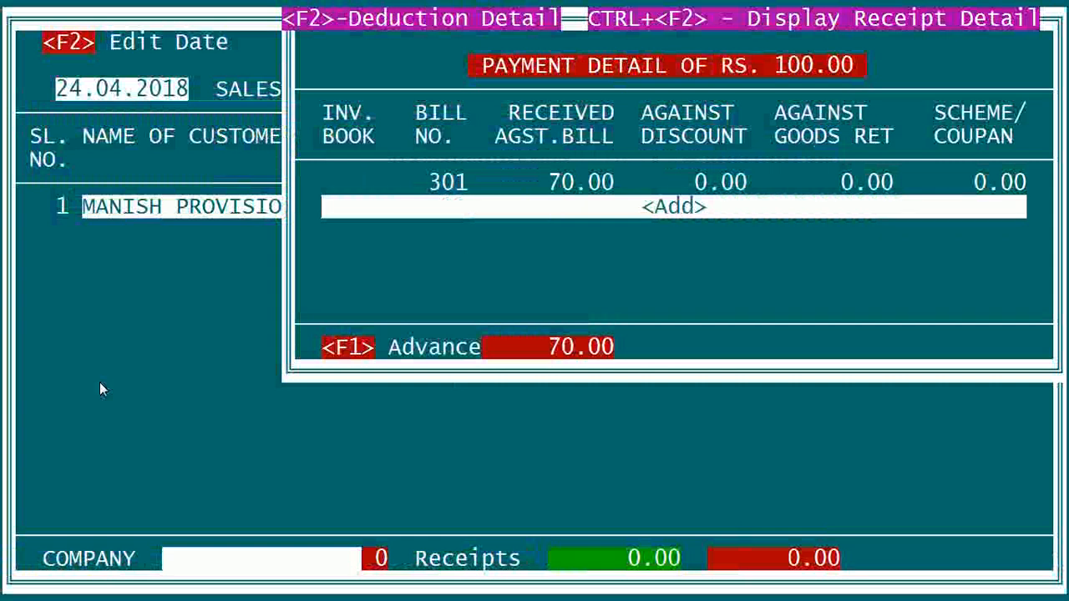
key(Return)
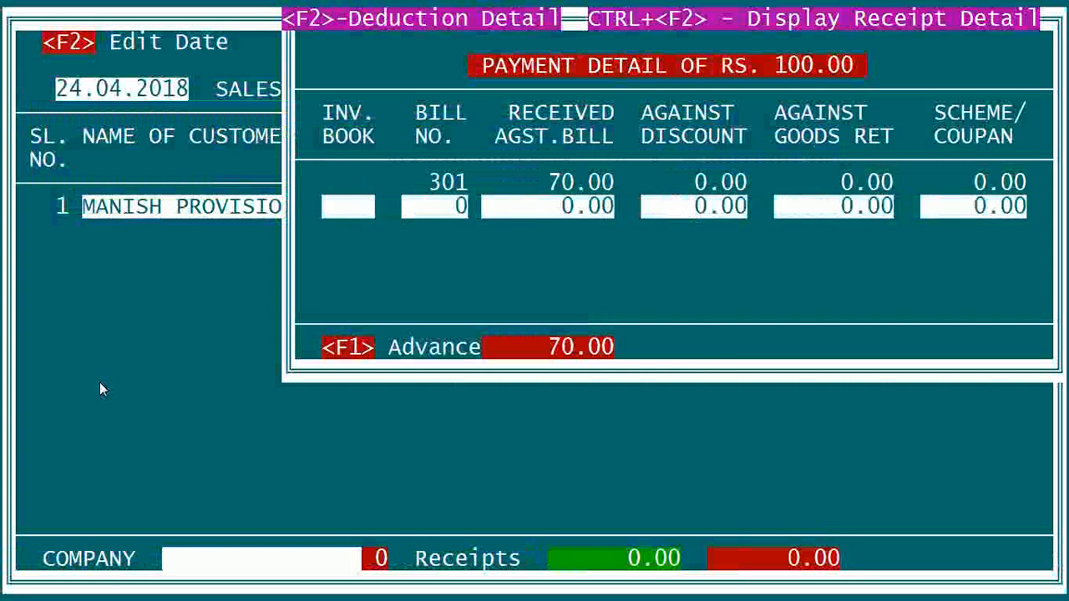
- Select bill 302, enter the remaining 30 against it and save the 100.00 receipt
key(Return)
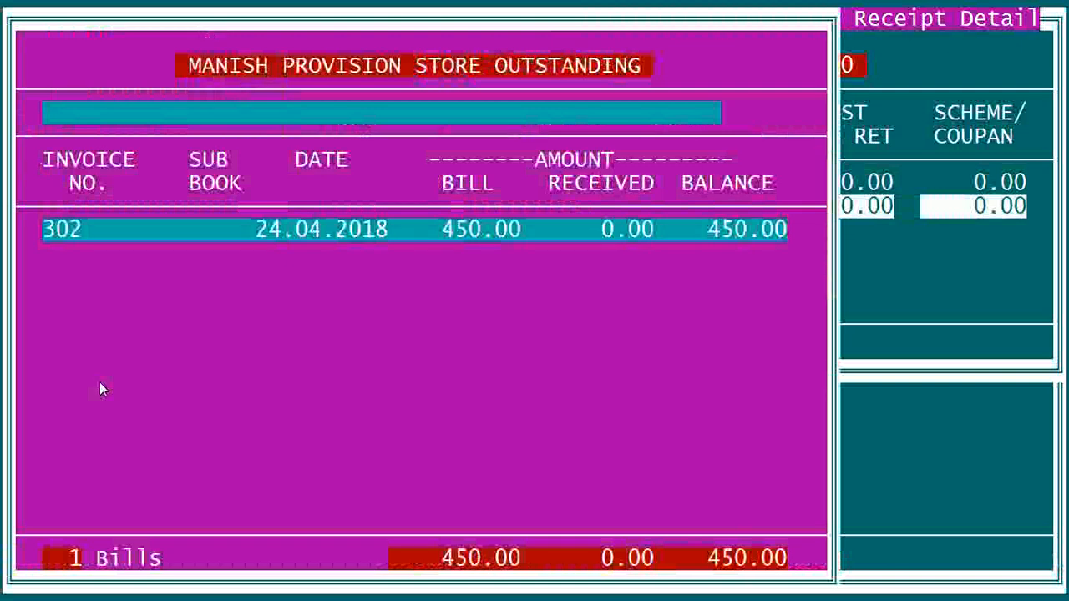
key(Return)
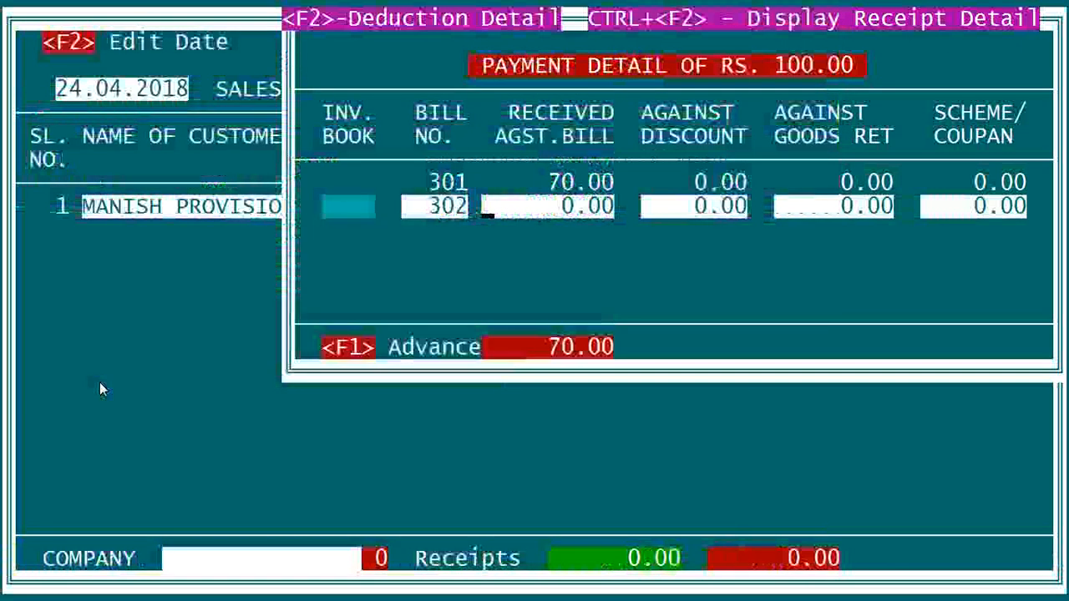
text(30)
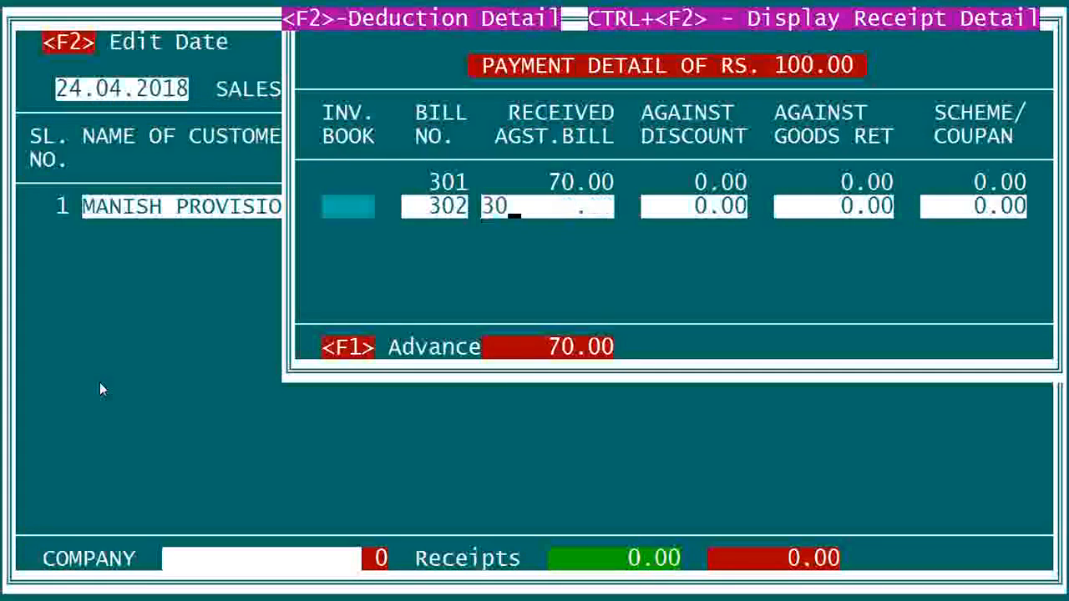
key(Return)
key(Return)
key(Return)
key(Return)
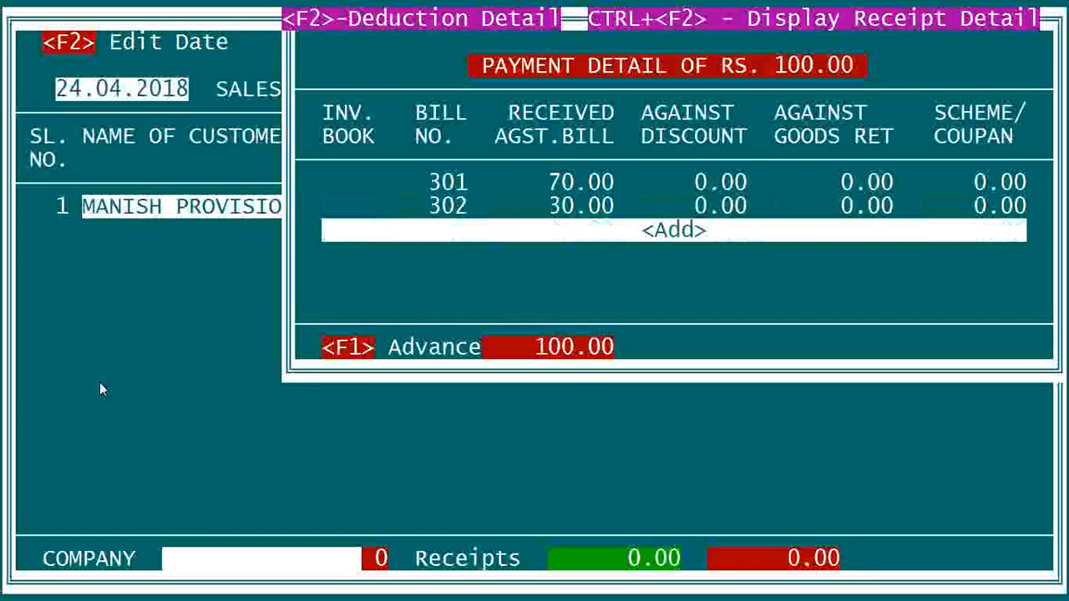
key(Escape)
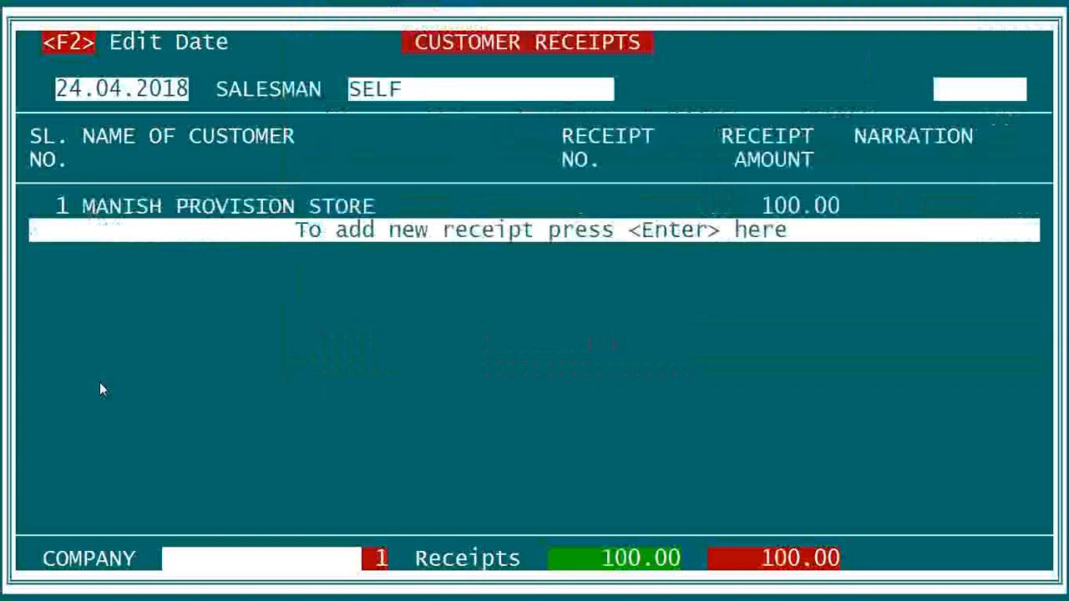
- Discard the empty new receipt row and exit back to the Vouchers menu
key(Return)
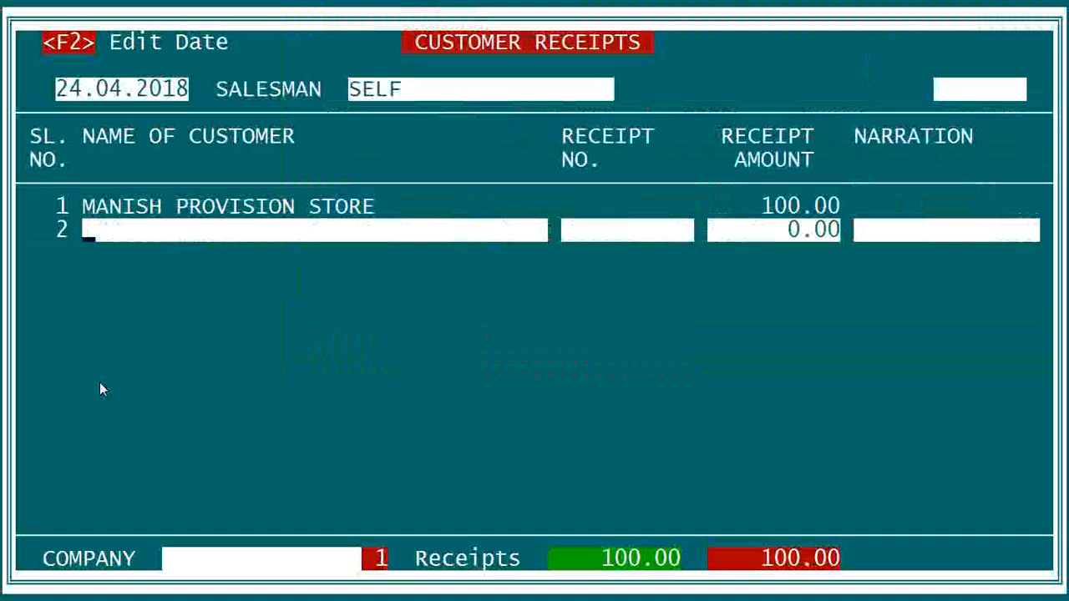
key(Escape)
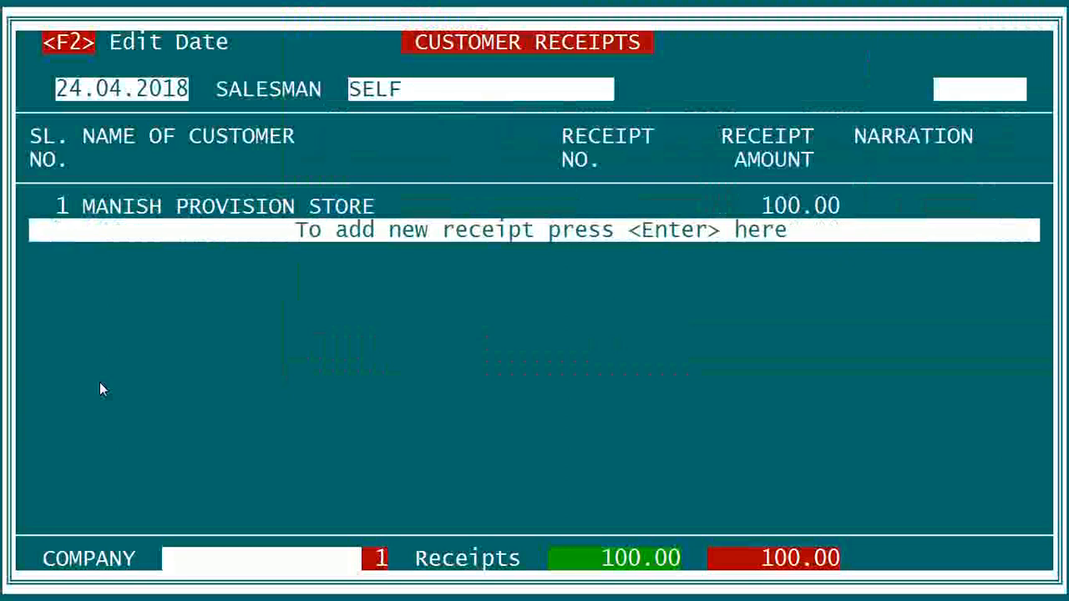
key(Escape)
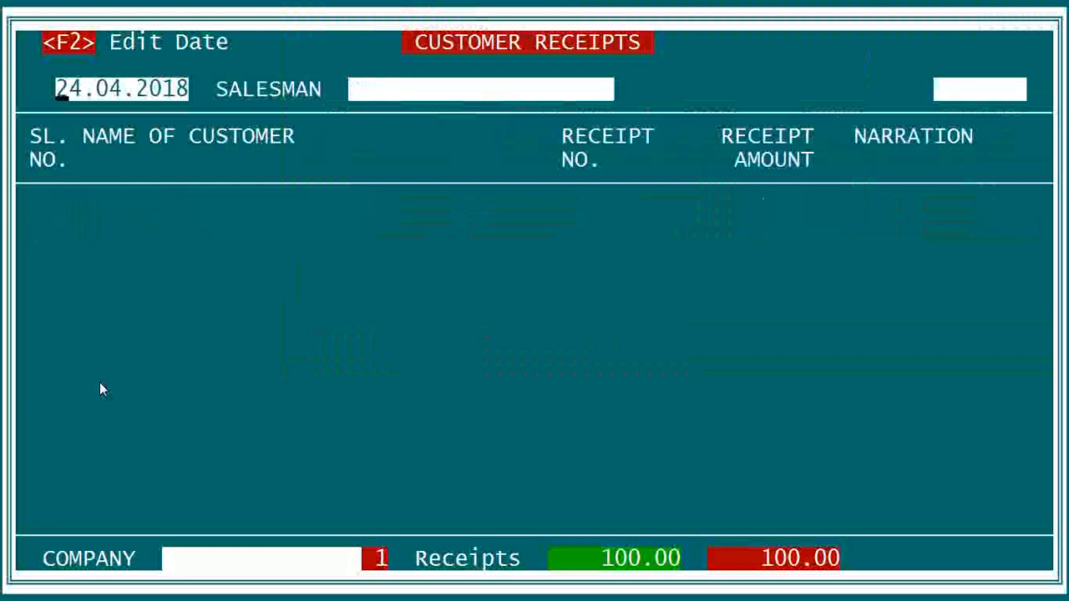
key(Escape)
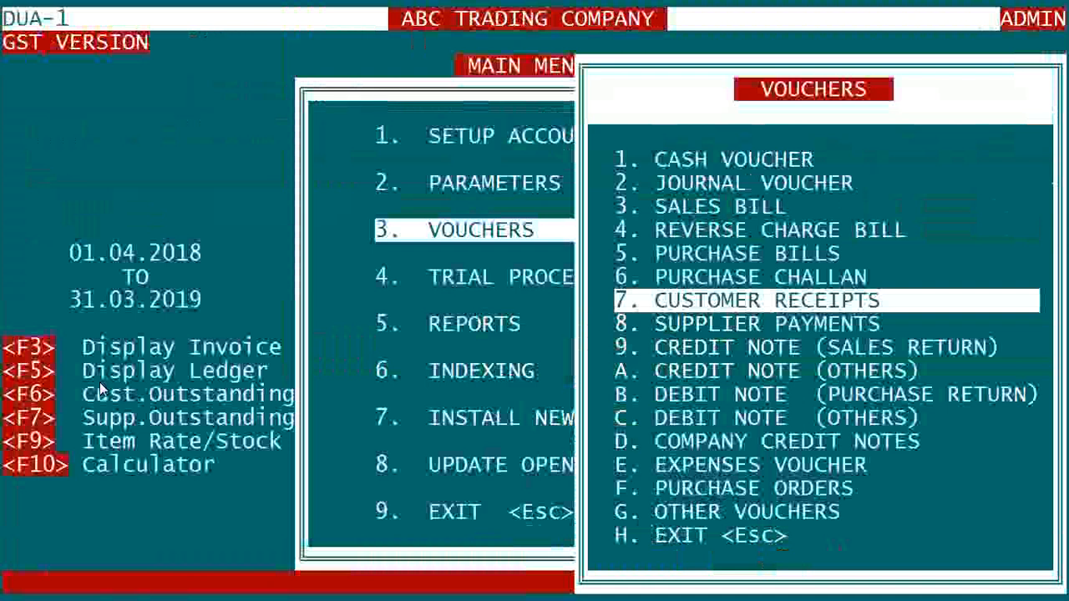
- Open the Cheque/DD entry screen under Supplier Payments
key(Down)
key(Return)
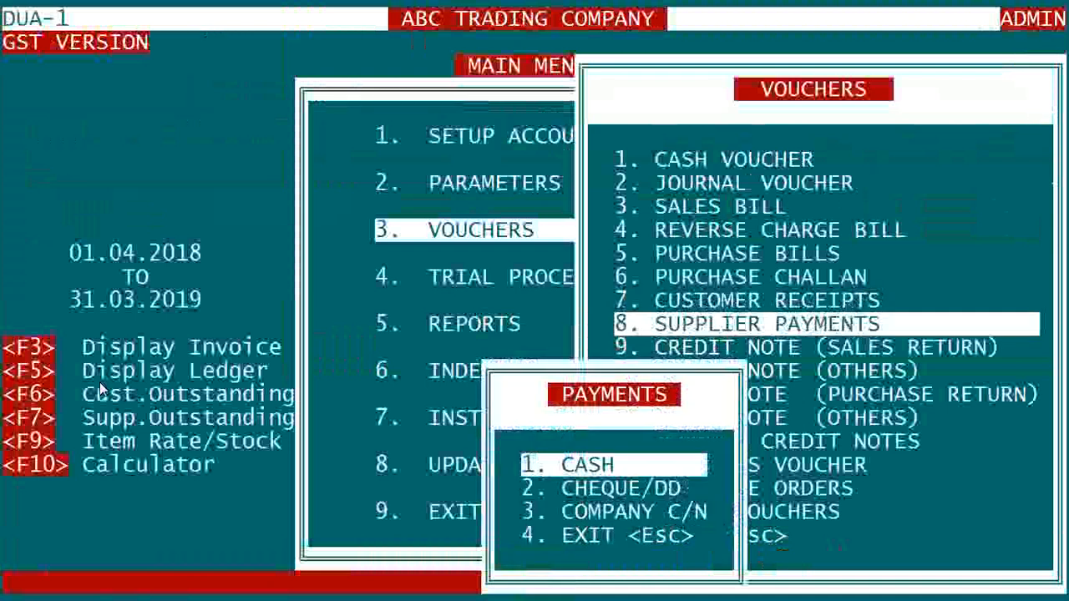
key(Down)
key(Down)
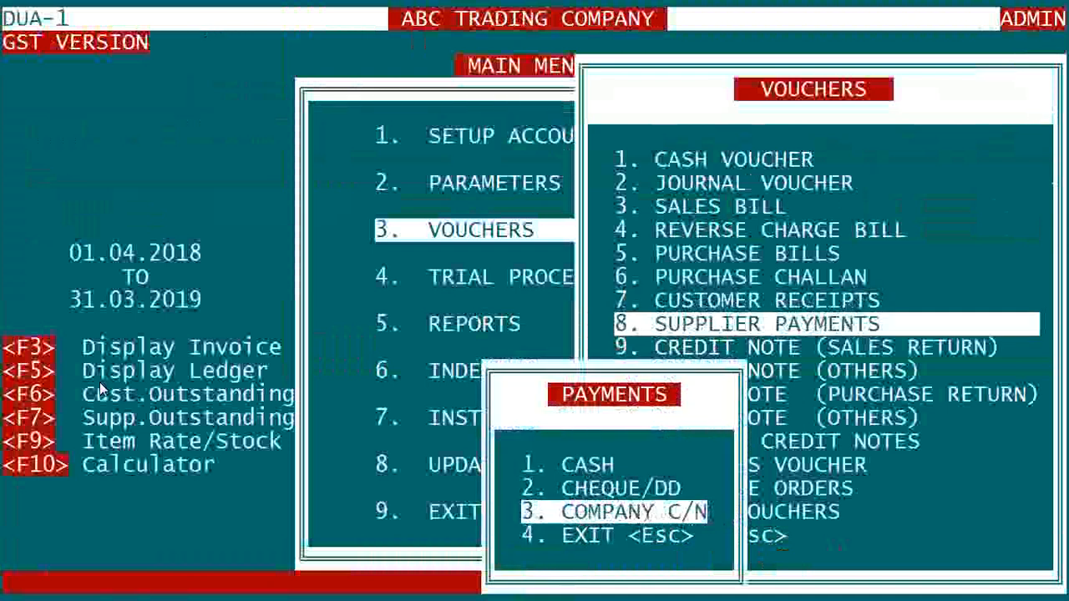
key(Up)
key(Up)
key(Return)
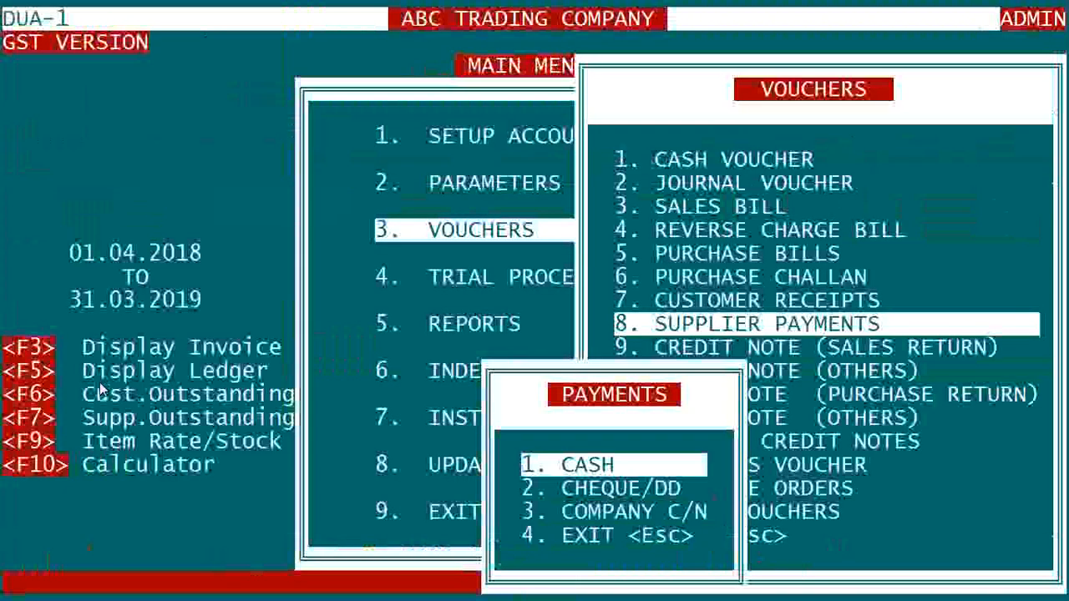
key(Down)
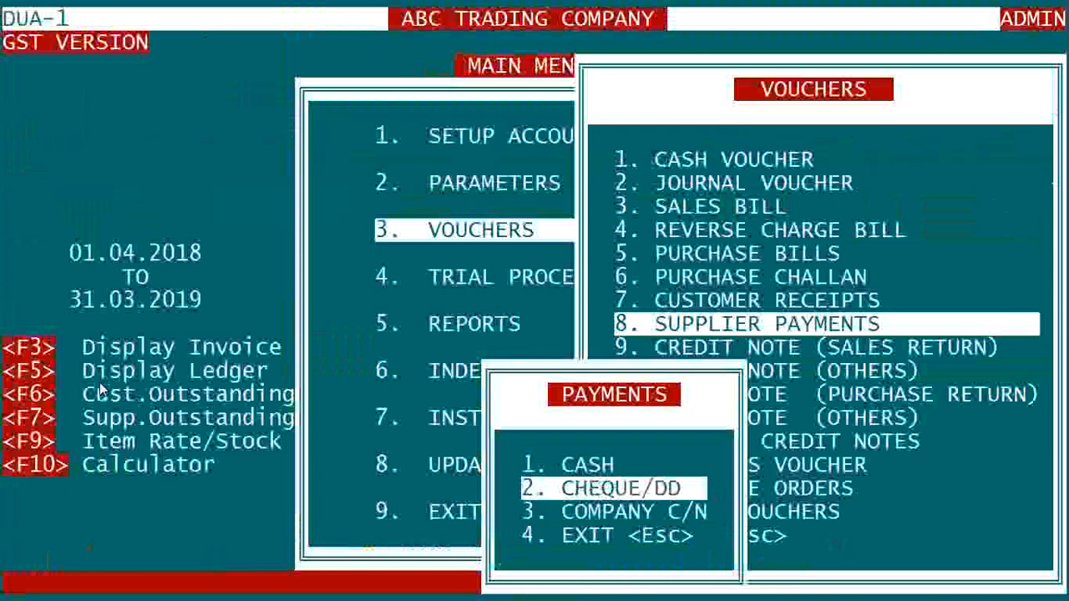
key(Return)
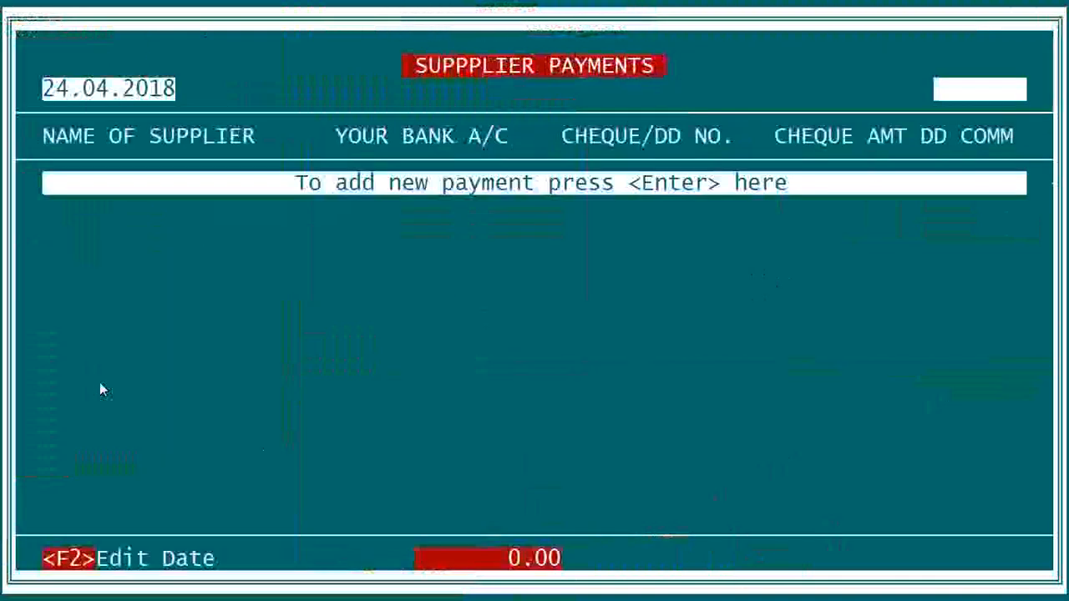
- Enter a 5000.00 payment to AJAY TRADING COMPANY from BANK A/C, cheque CH.NO.12345
key(Return)
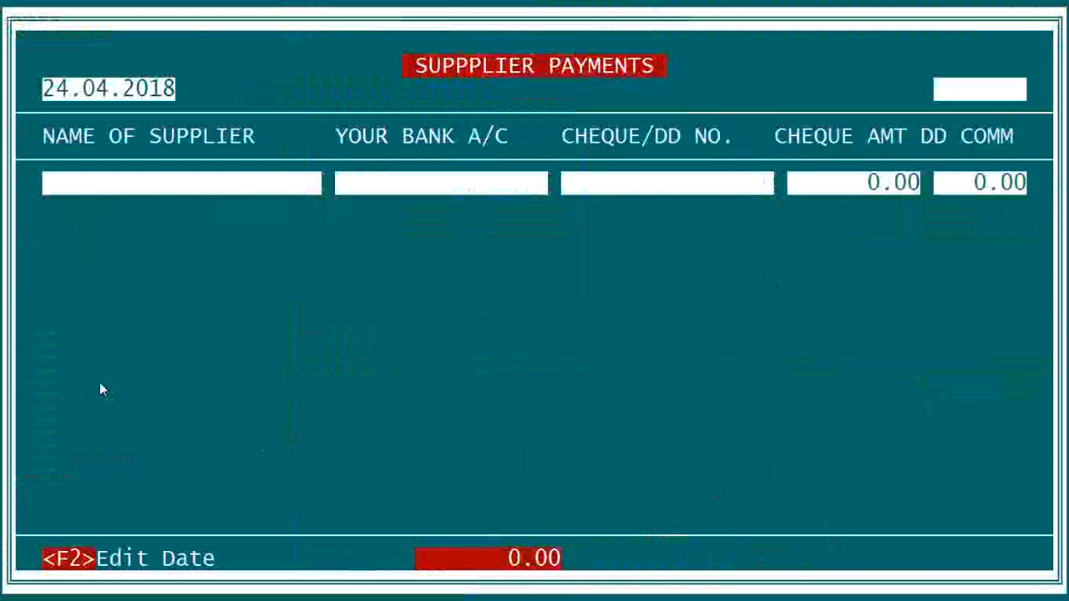
text(A)
key(Return)
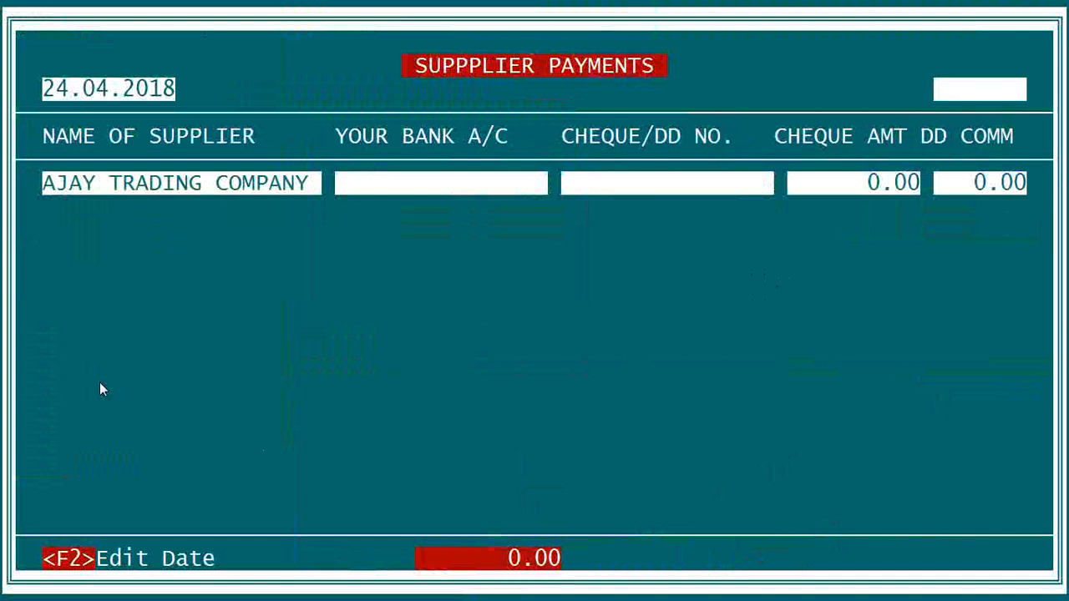
text(BAN)
key(Return)
key(Return)
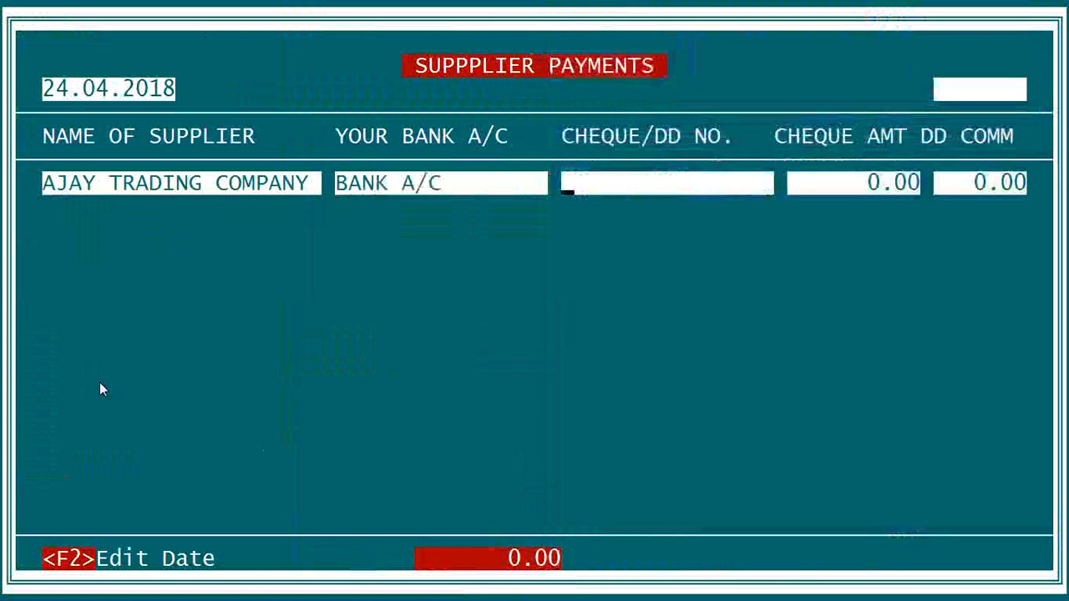
text(CH.)
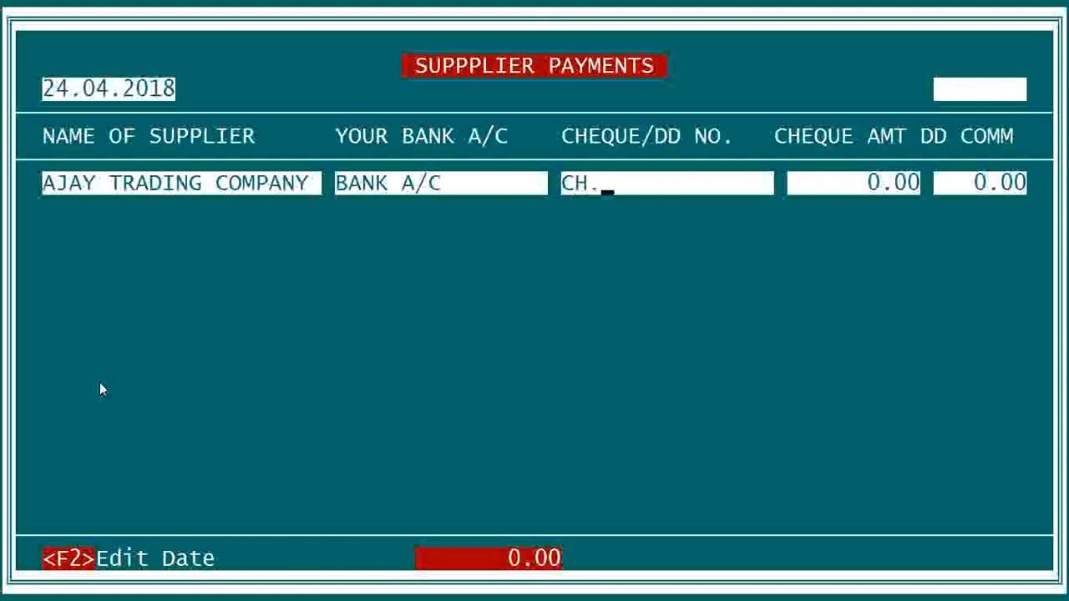
text(NO.1)
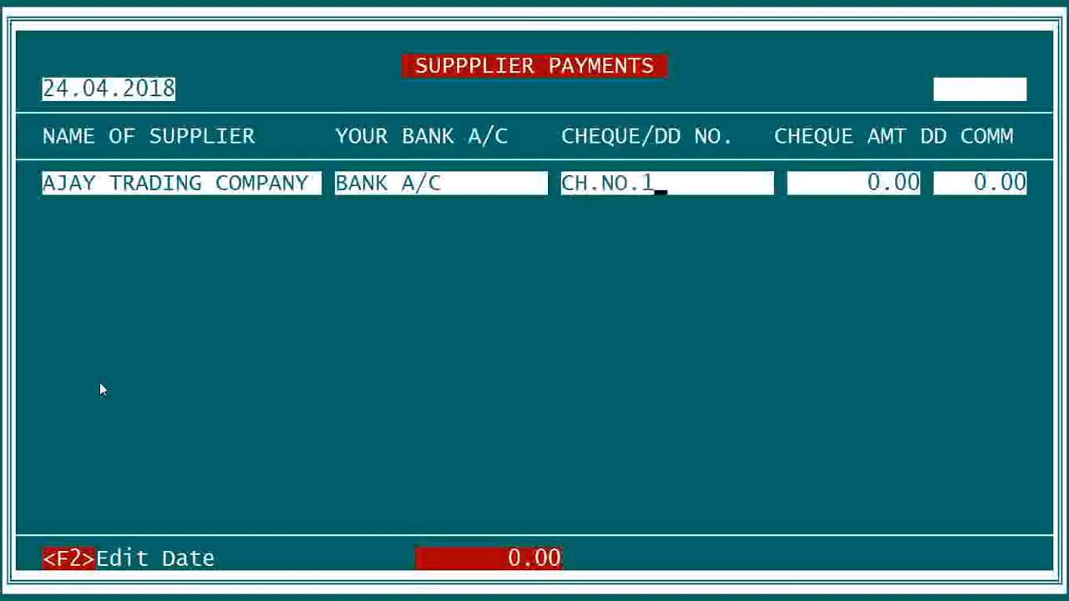
text(2345)
key(Return)
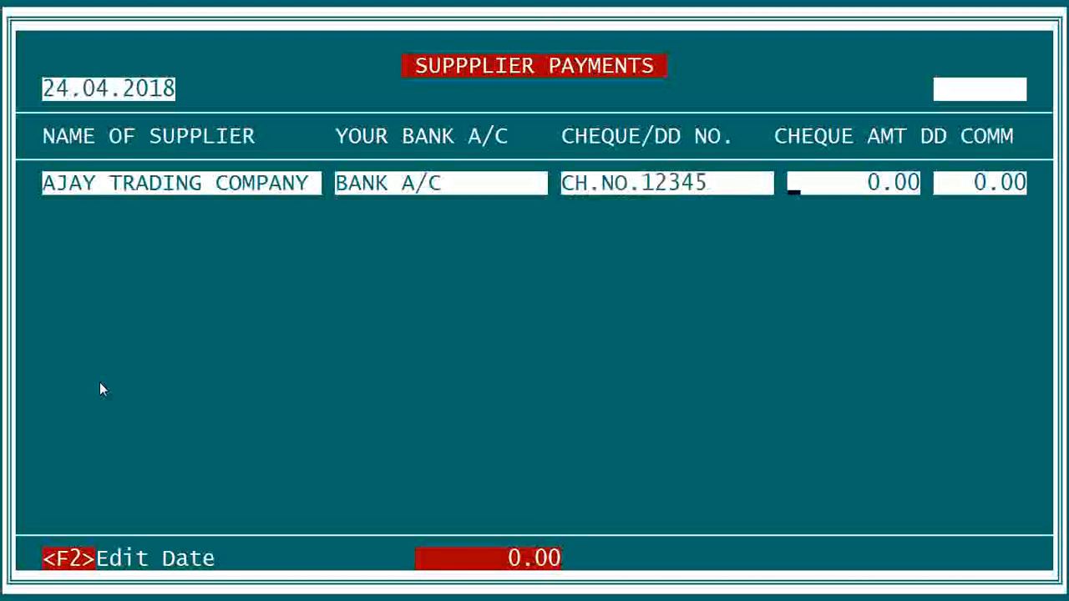
text(5000    .)
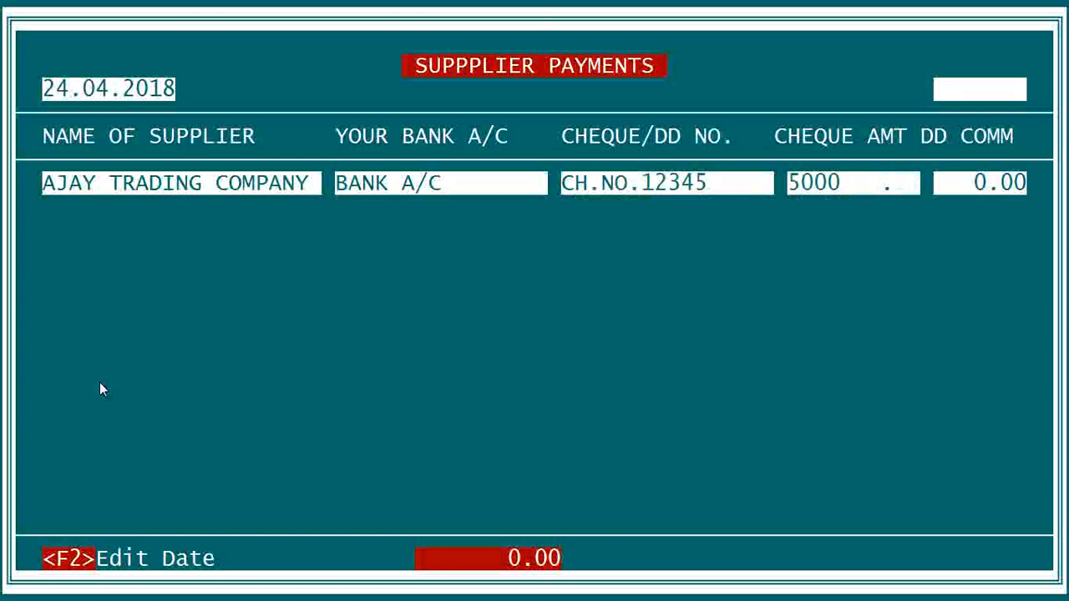
key(Return)
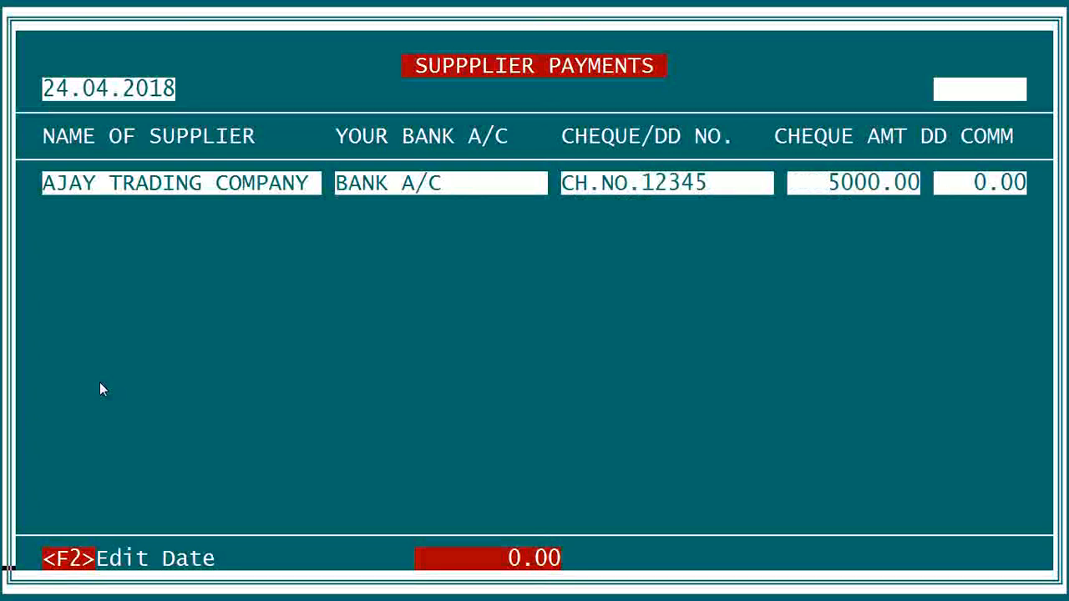
key(Return)
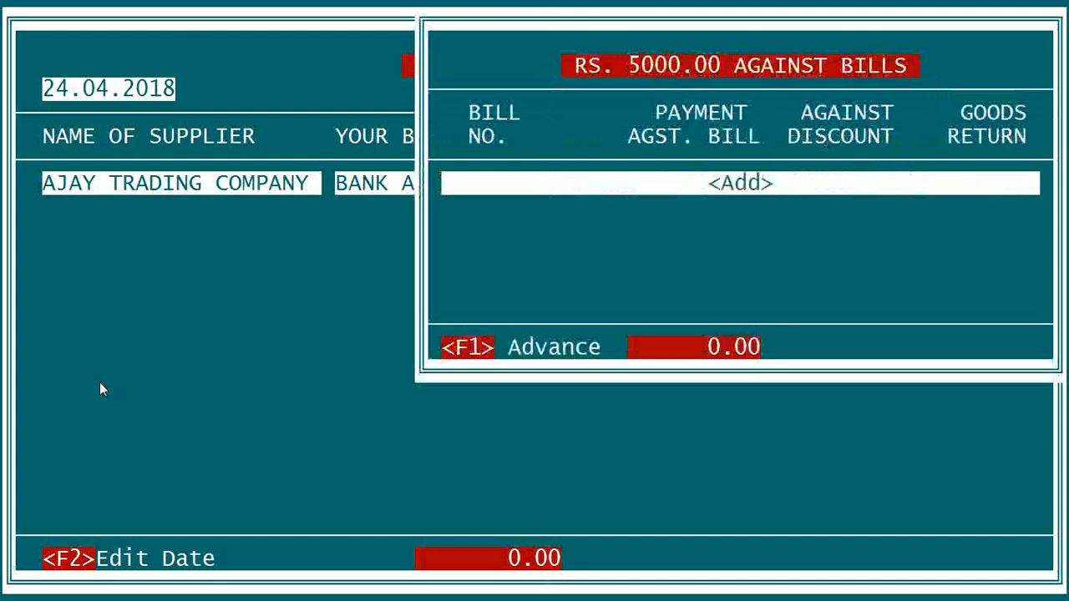
- Allocate the full 5000.00 against Ajay Trading Company's bill 2304
key(Return)
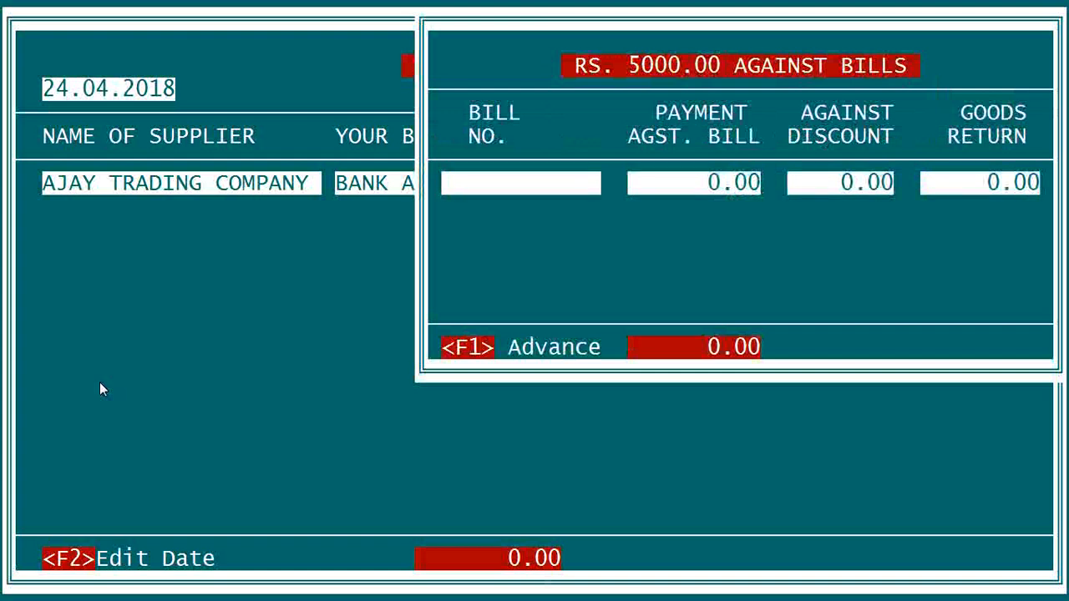
key(Return)
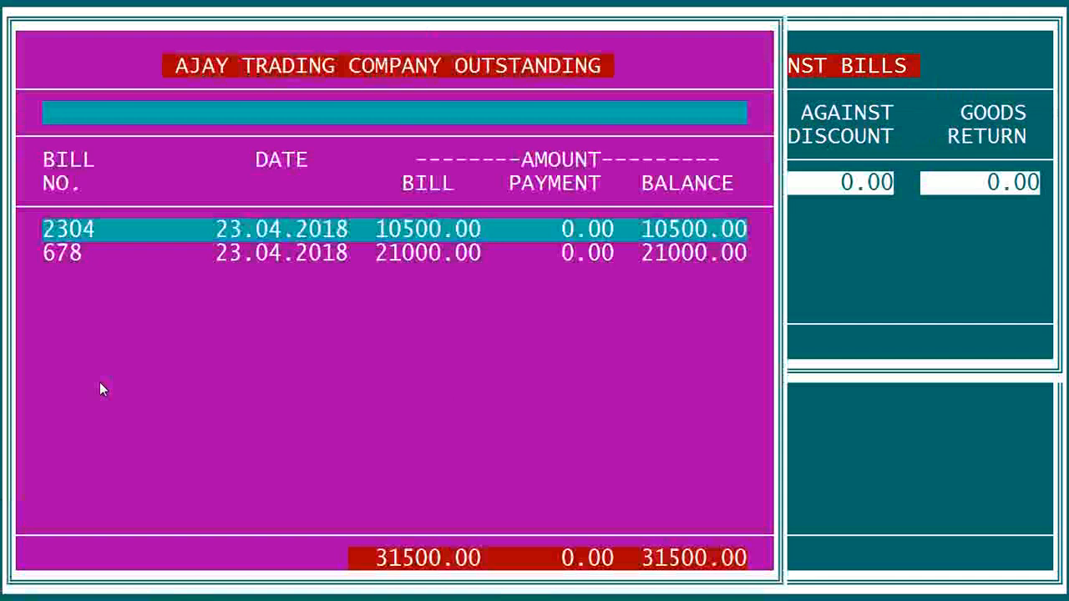
key(Return)
text(500)
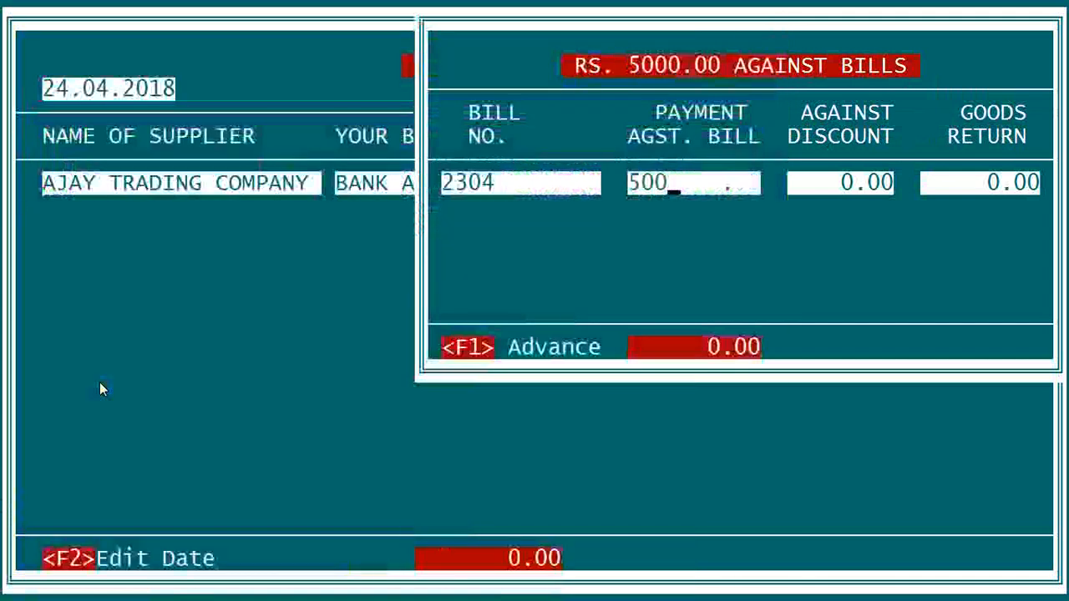
text(0)
key(Return)
key(Return)
key(Return)
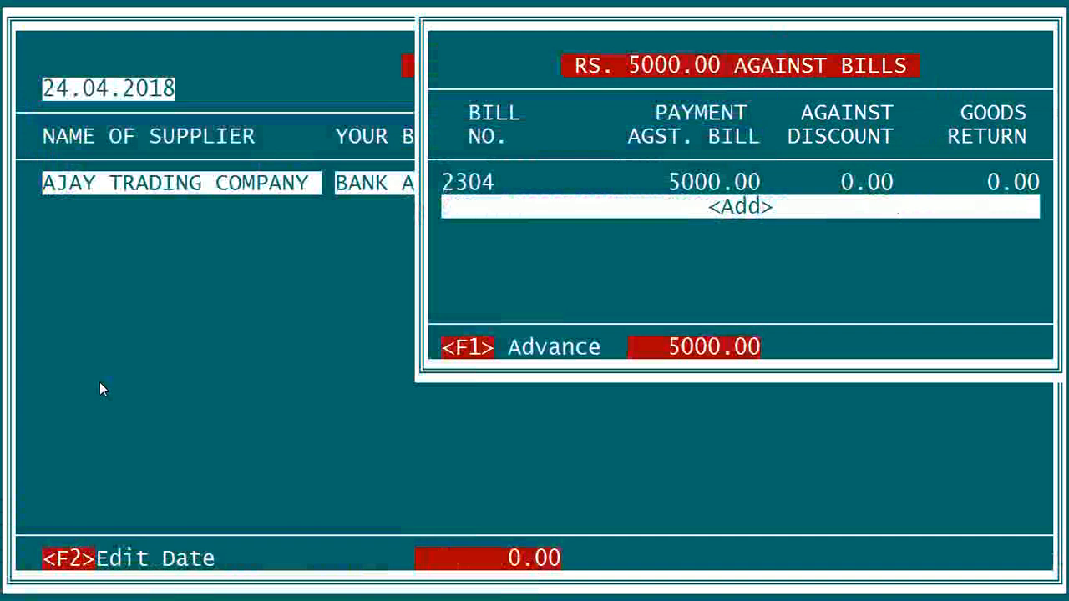
- Discard the empty extra bill line and post the supplier cheque payment
key(Return)
key(Escape)
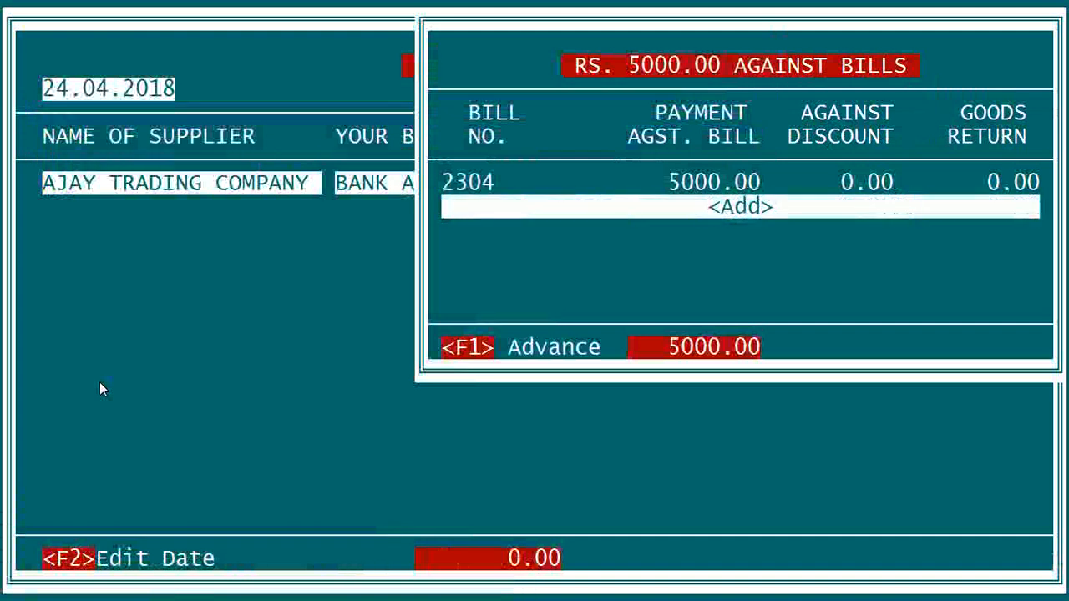
key(Escape)
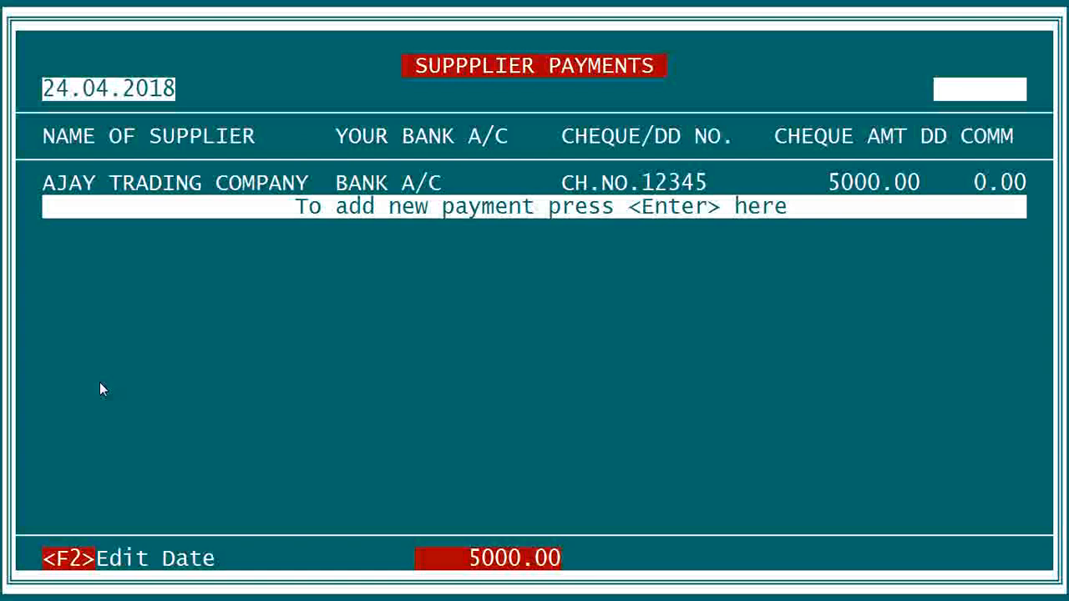
- Go from Supplier Payments to the Cheque entry form under Customer Receipts
key(Escape)
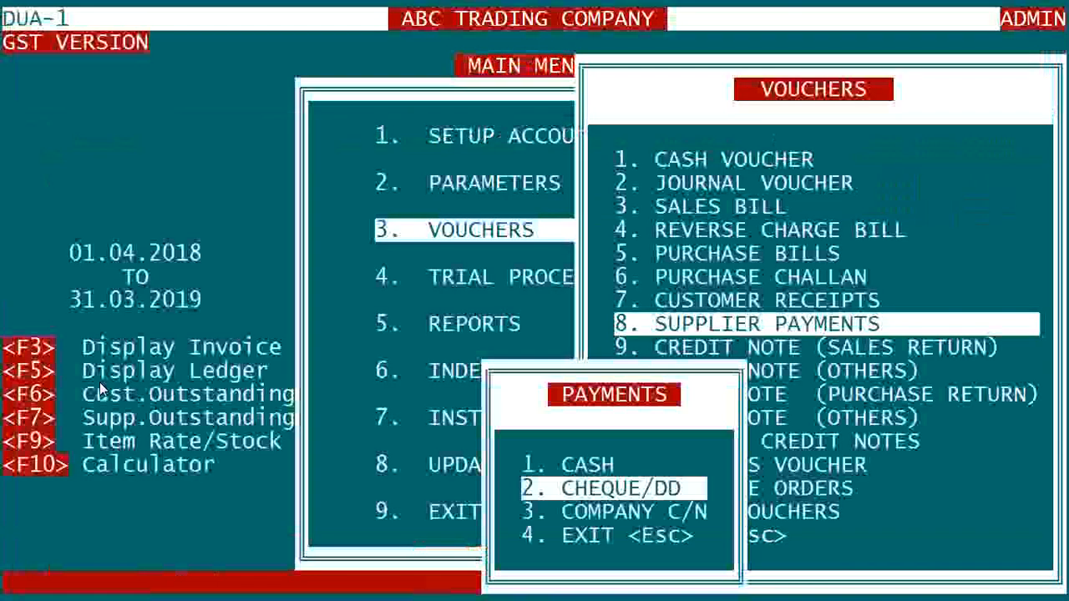
key(Escape)
key(Up)
key(Return)
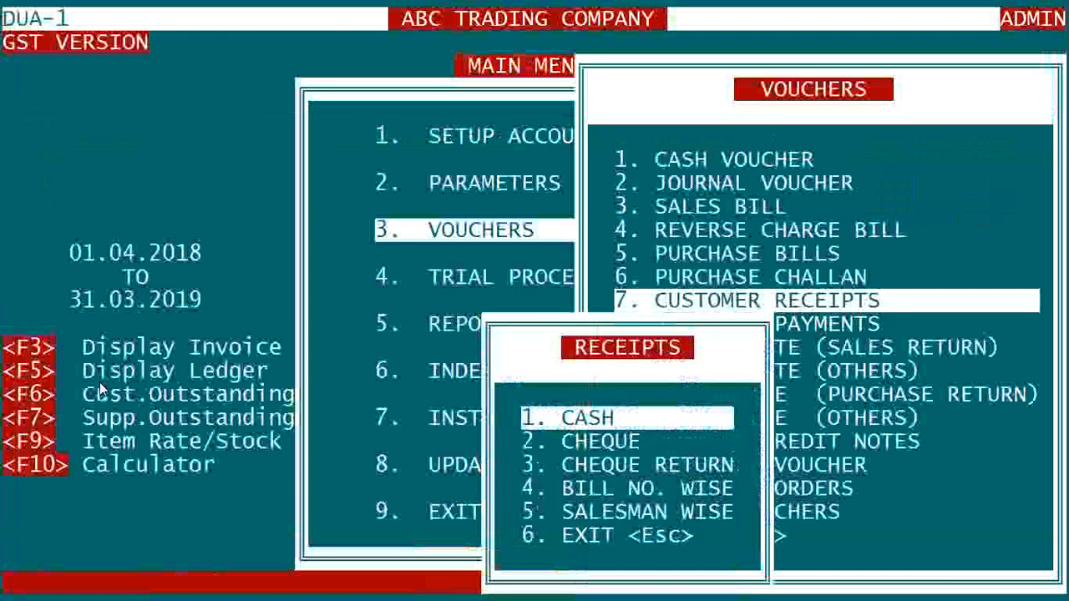
key(Down)
key(Return)
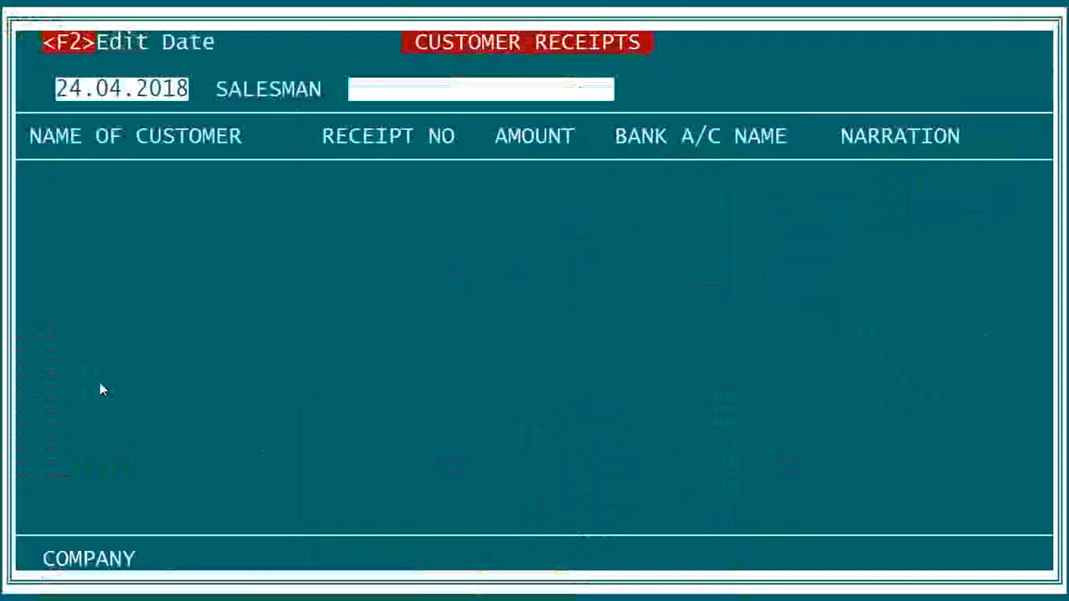
- Enter a 400.00 receipt from MANISH PROVISION STORE, salesman SELF, into BANK A/C, narrated 'CH.NO.11223 SBI'
key(Return)
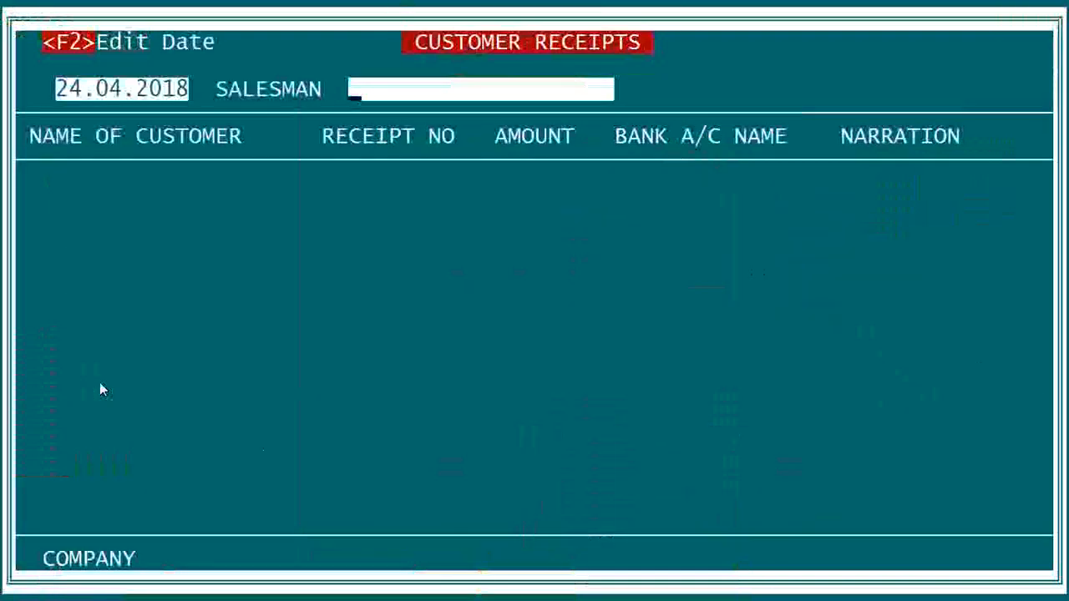
key(Return)
key(Return)
key(Return)
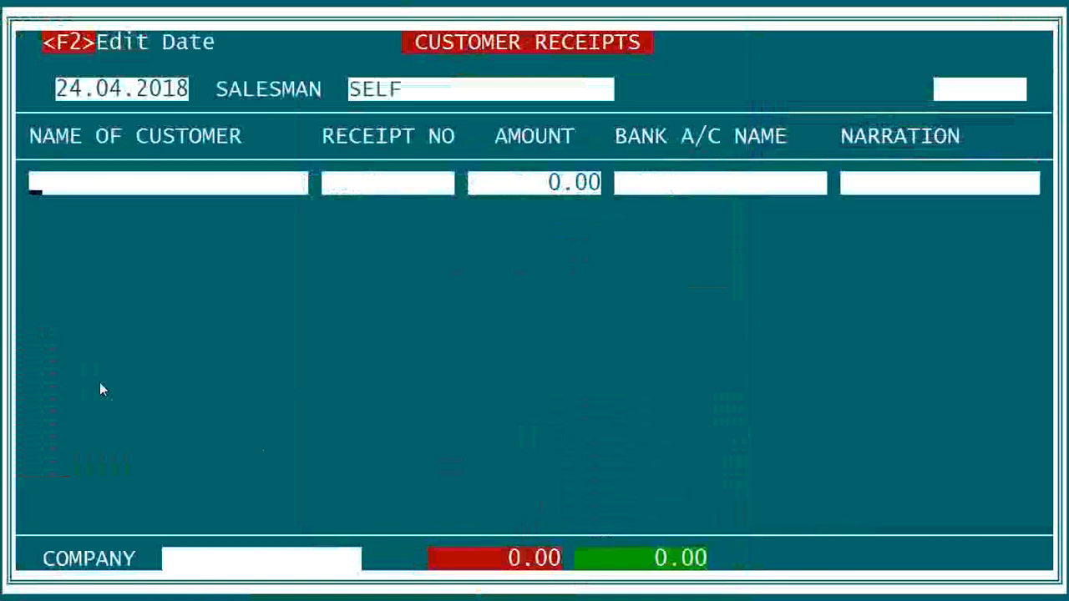
text(MANISH PROVISION STOR)
key(Return)
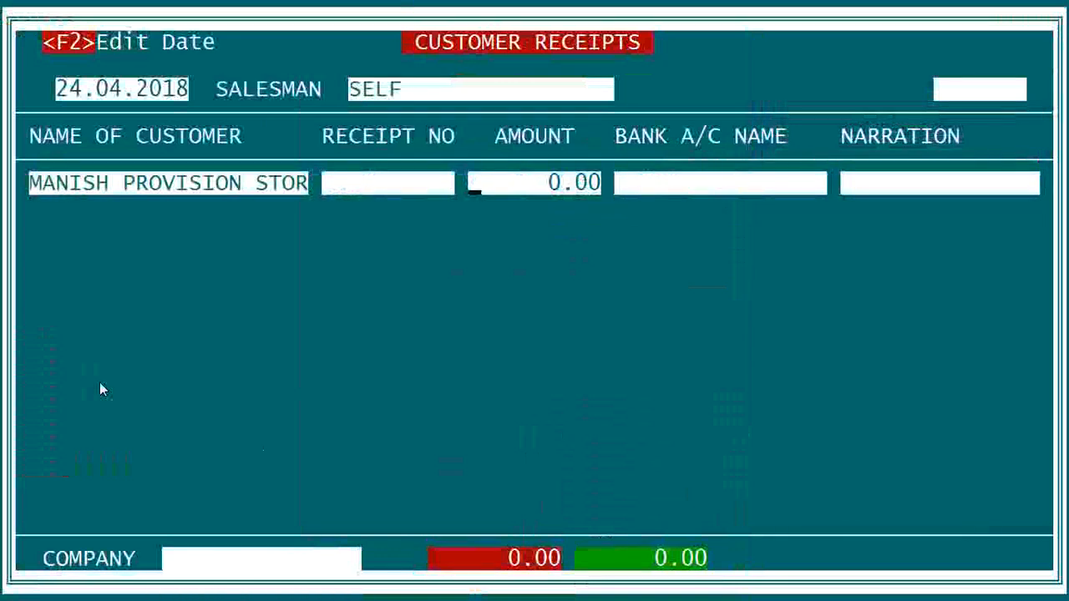
text(400)
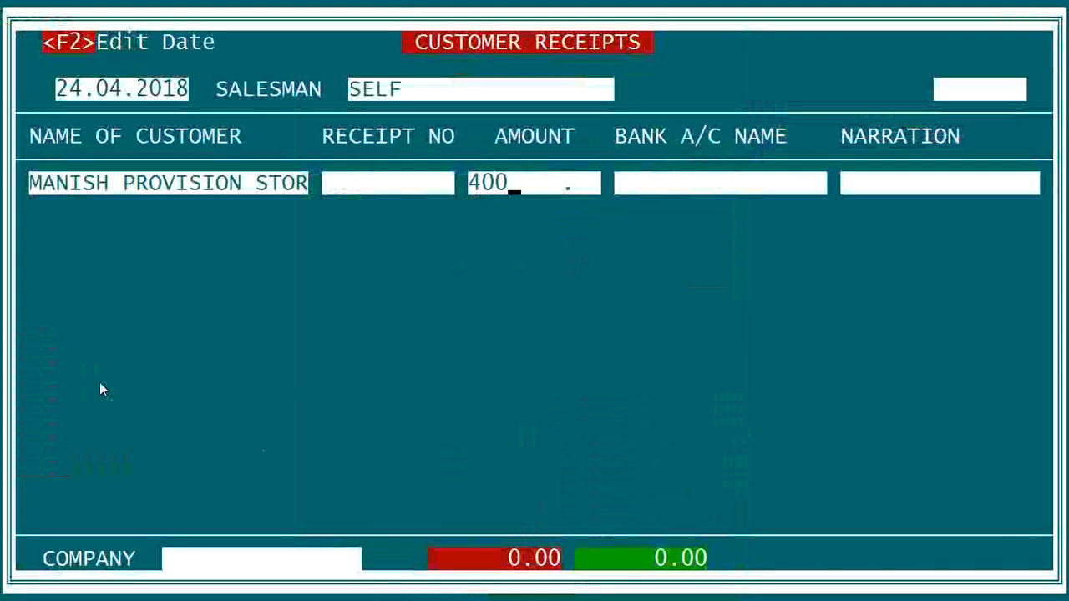
key(Return)
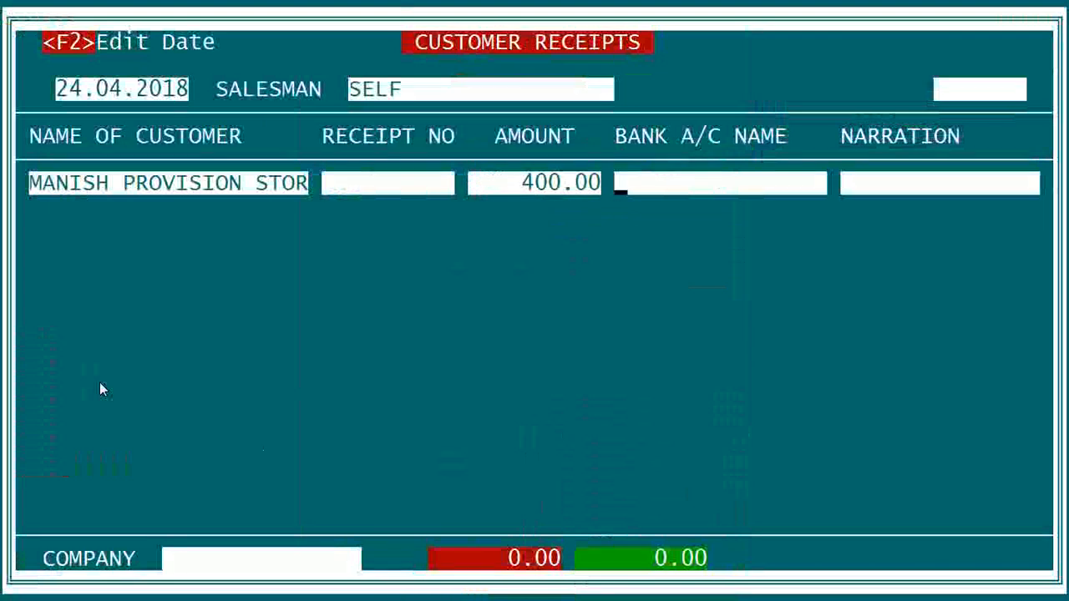
text(BAN)
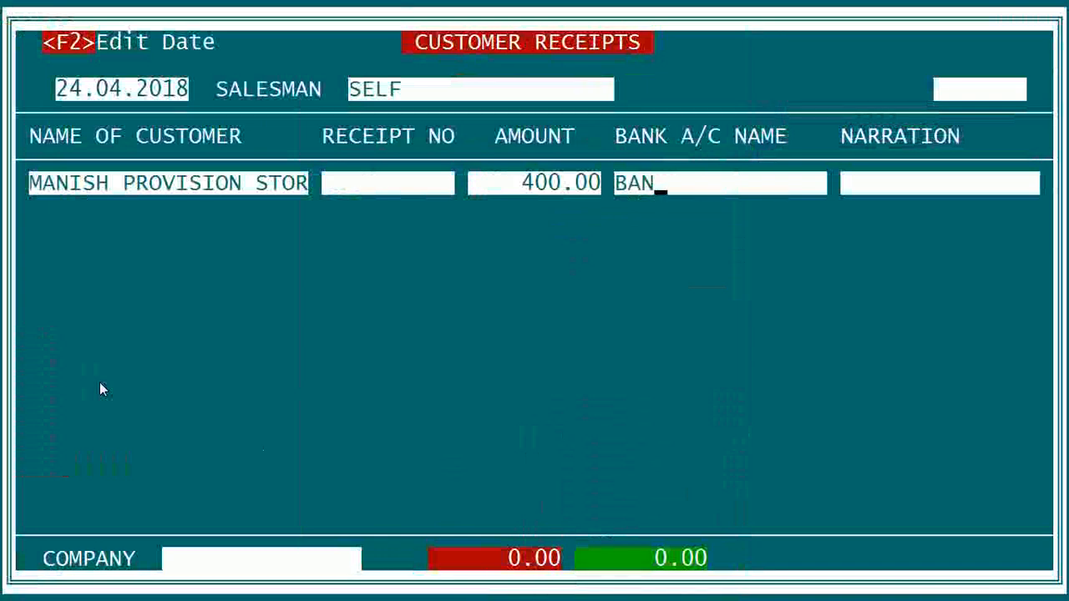
key(Return)
key(Return)
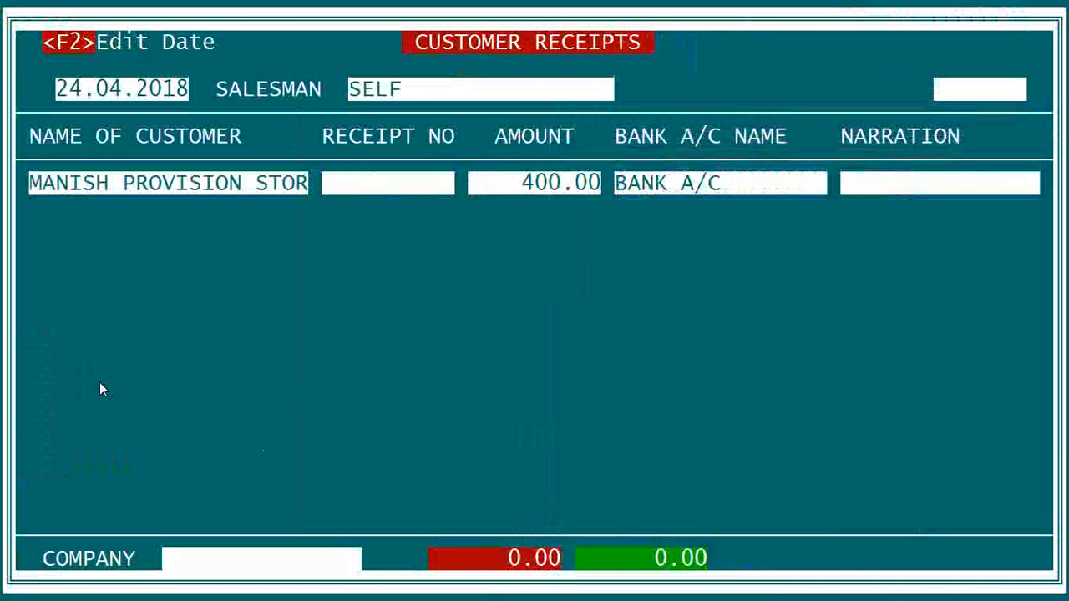
text(CH.NO)
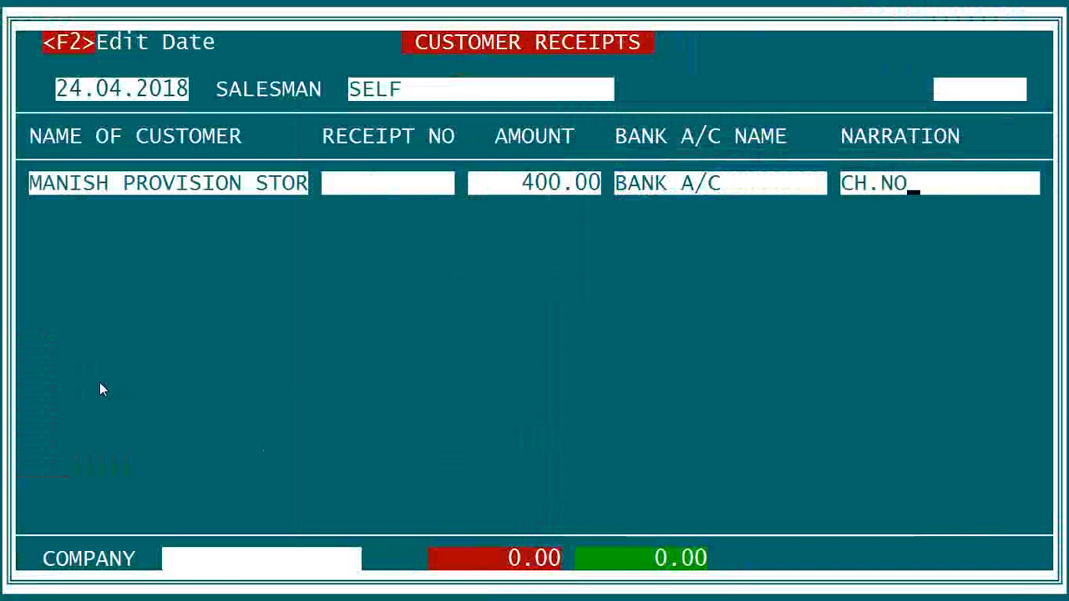
text(.11223 )
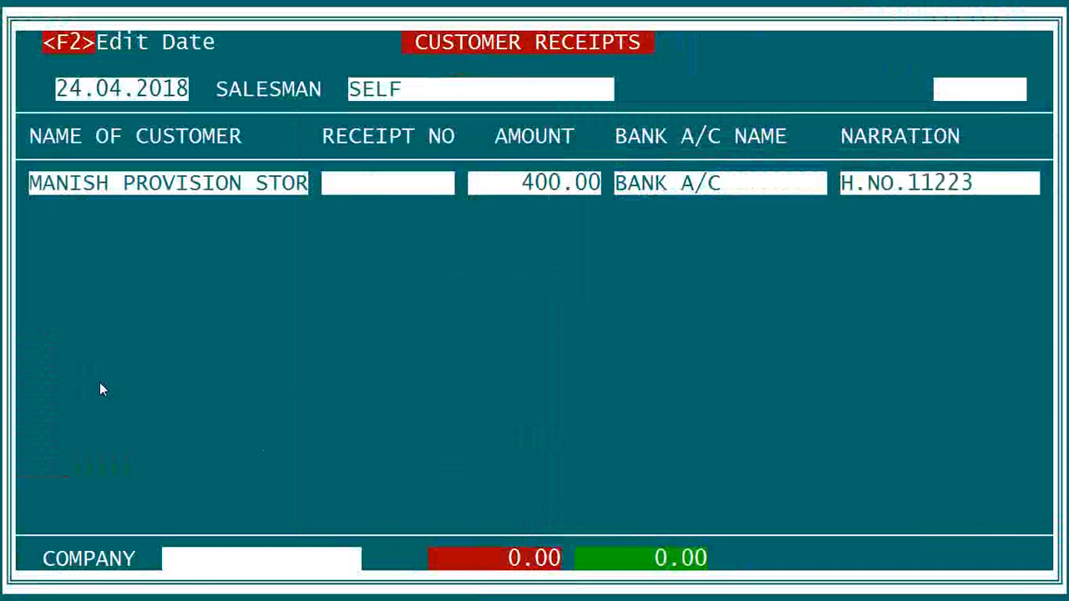
text(SBI)
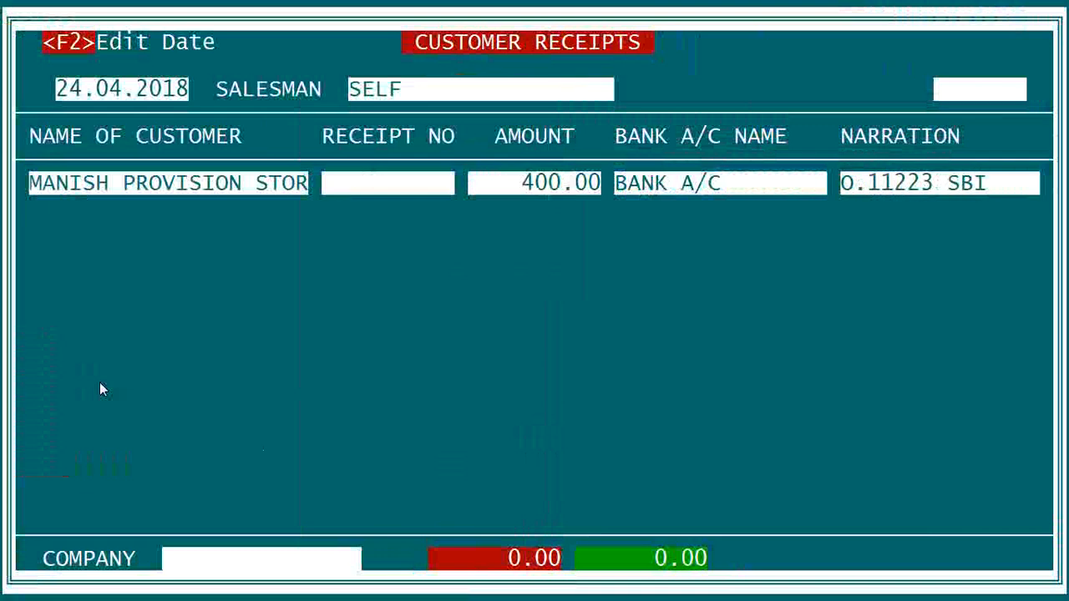
key(Return)
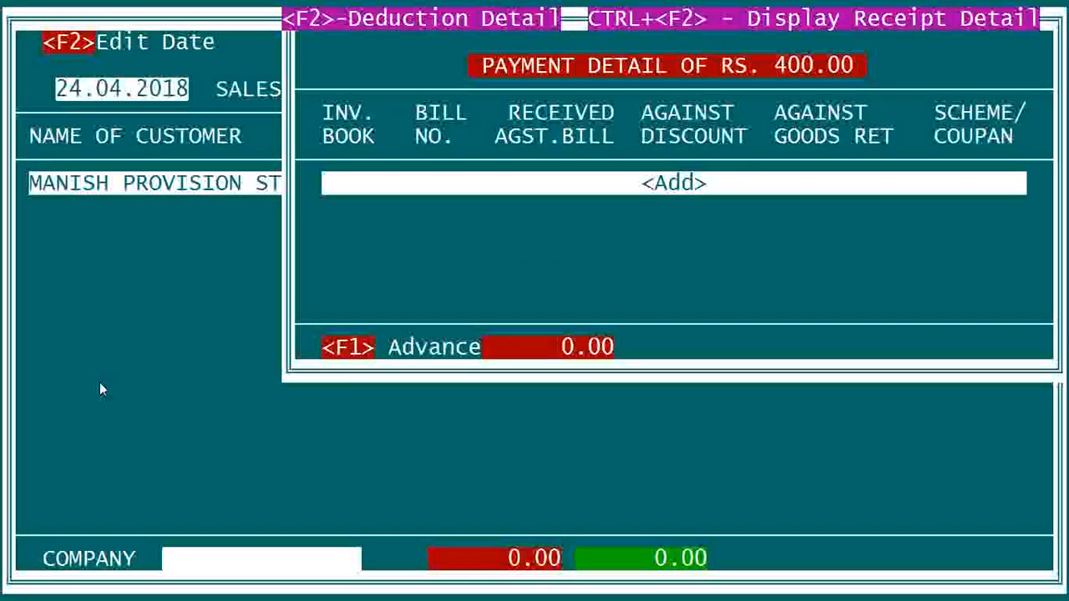
- Allocate 400.00 against bill 302 with a 20.00 discount and post the receipt
key(Return)
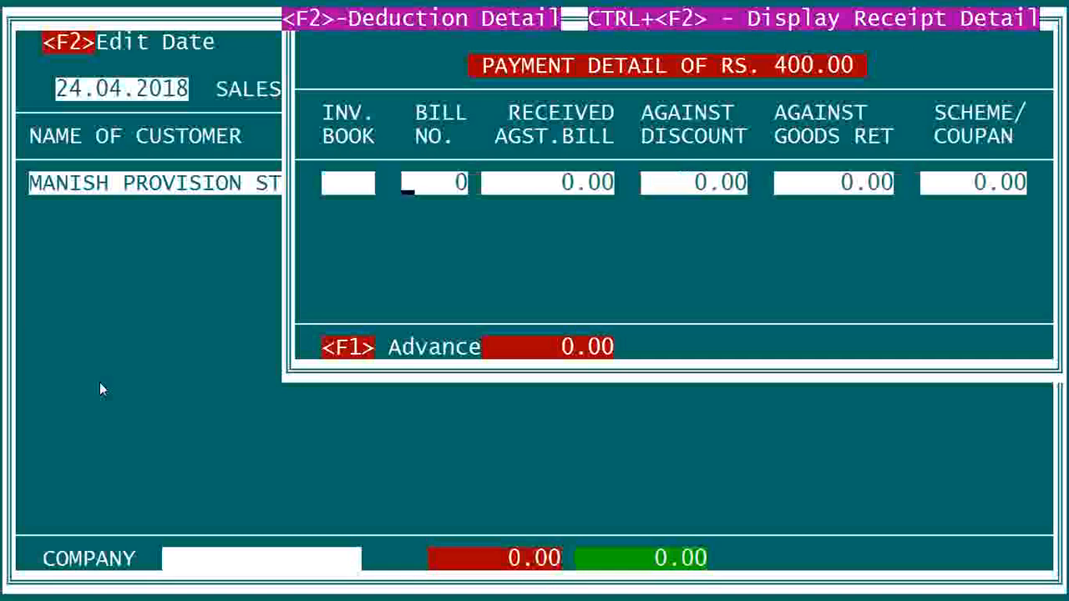
key(Return)
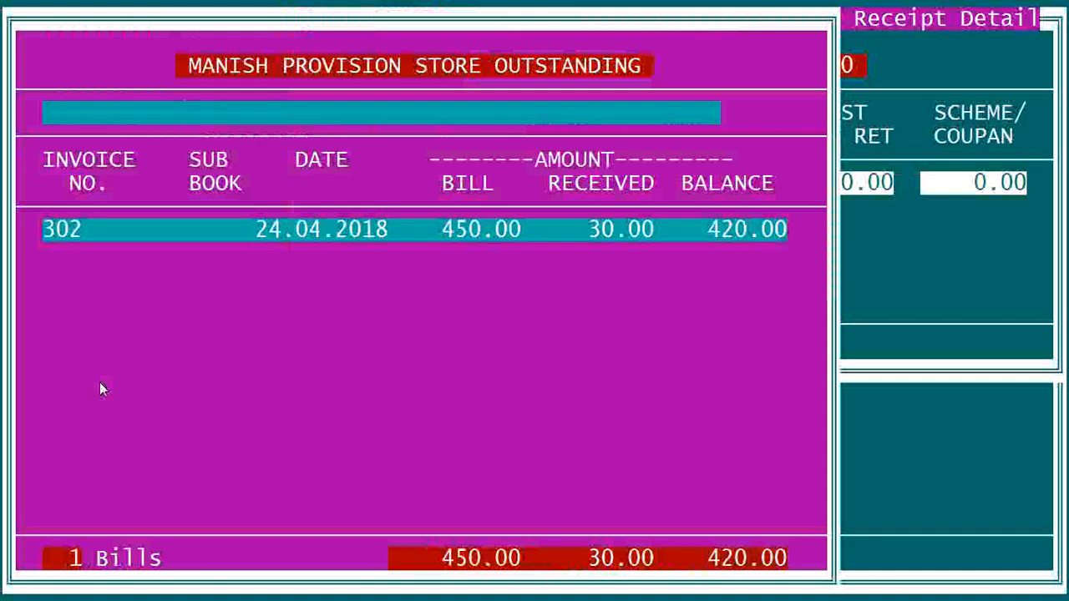
key(Return)
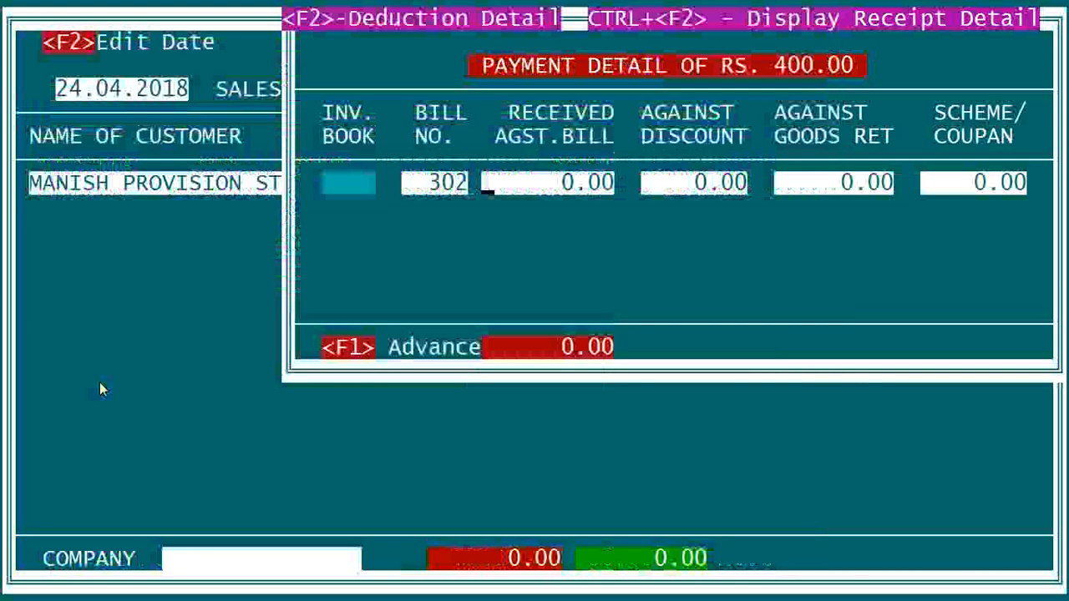
text(400)
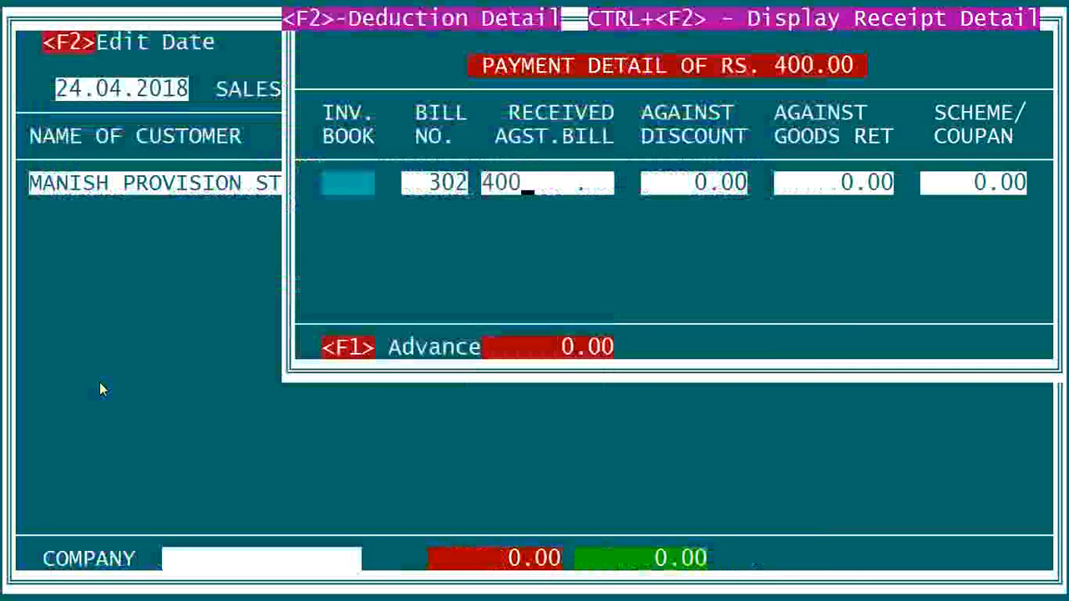
key(Return)
text(20)
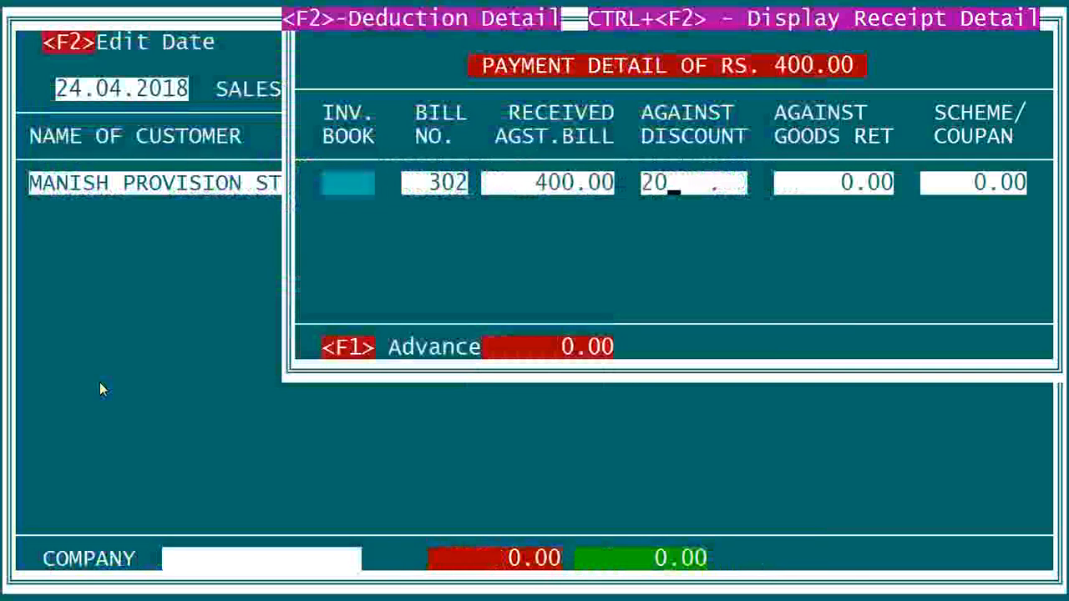
key(Return)
key(Return)
key(Return)
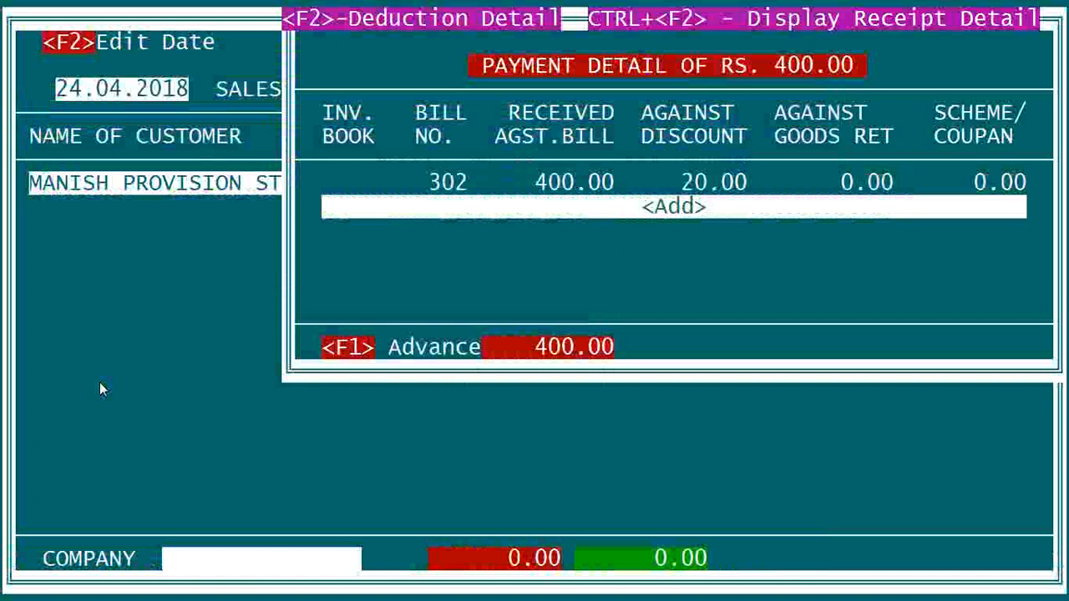
key(Escape)
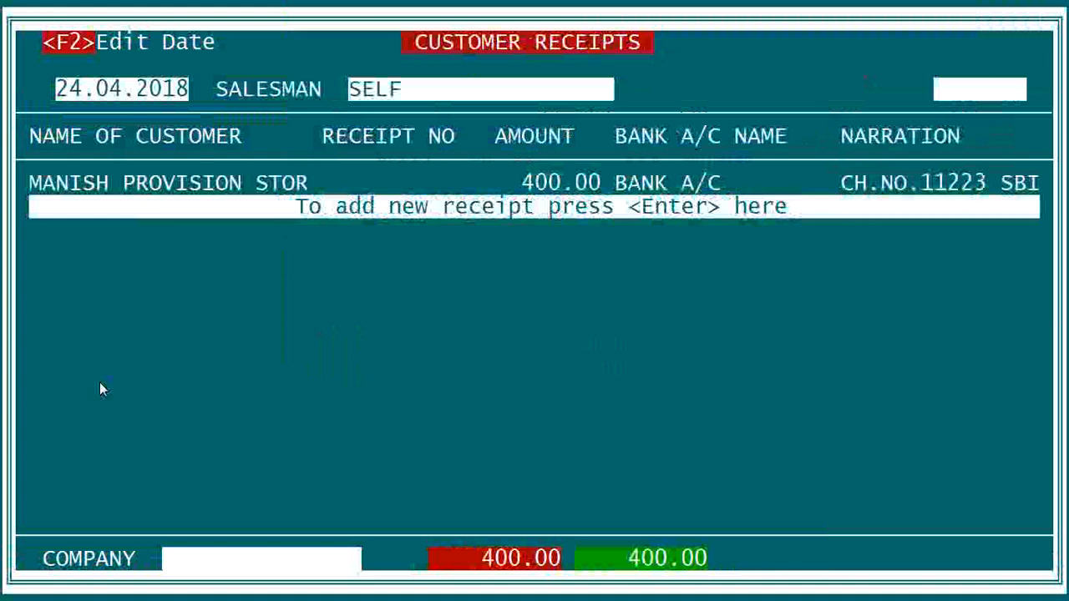
- Back out through the menus and confirm YES to quit DUA-1 Financial Accounting
key(Escape)
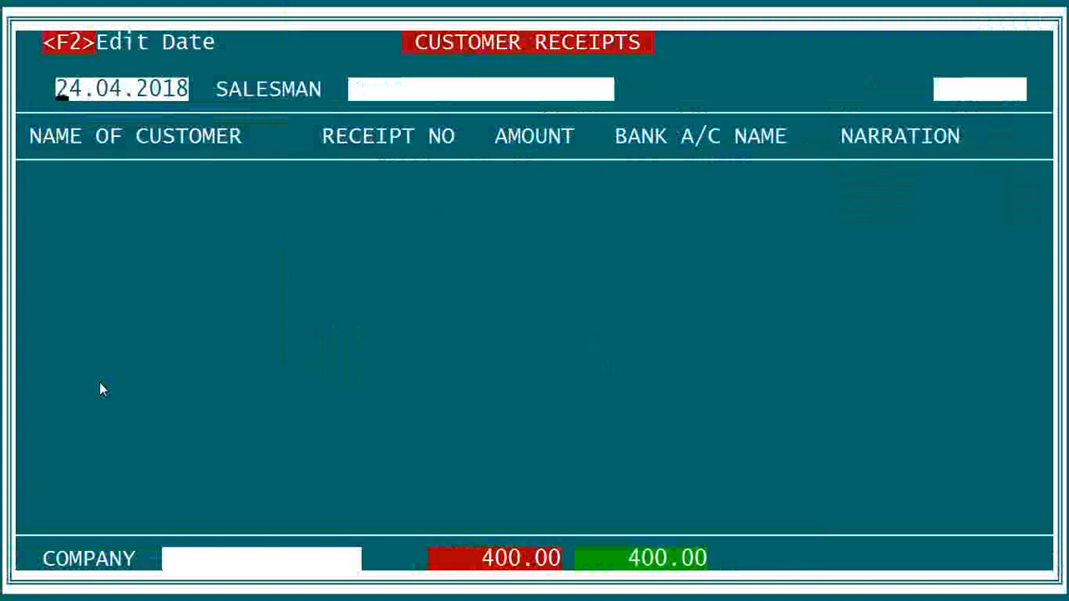
key(Escape)
key(Escape)
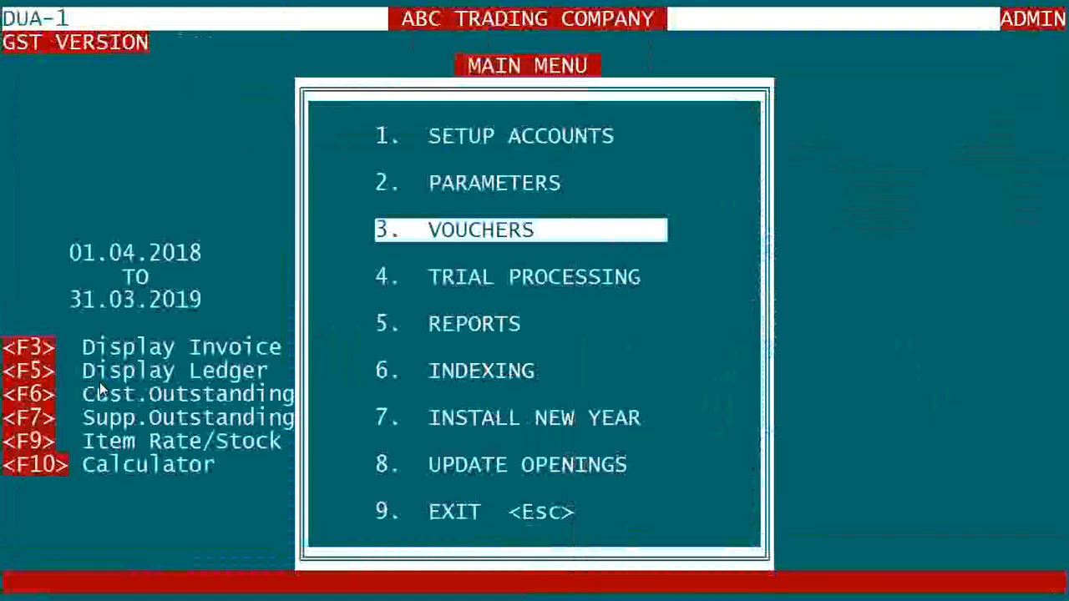
key(Escape)
key(Left)
key(Return)
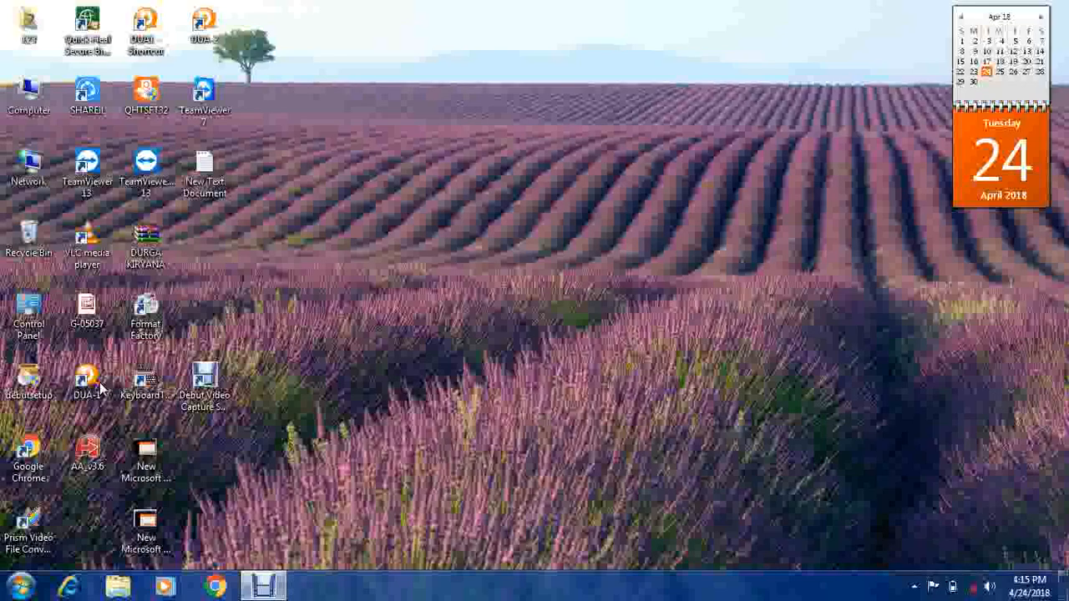